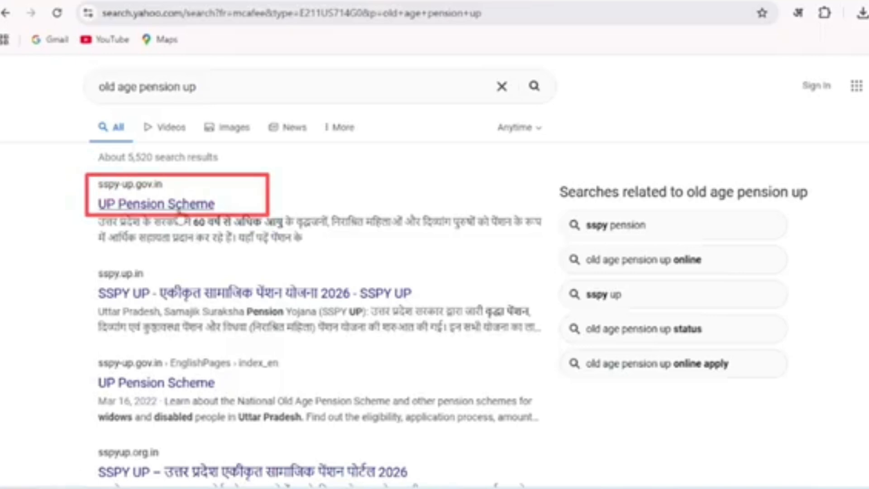
Open the UP Pension Scheme site (sspy-up.gov.in) from the search results and dismiss the Family ID notice
left_click(177, 204)
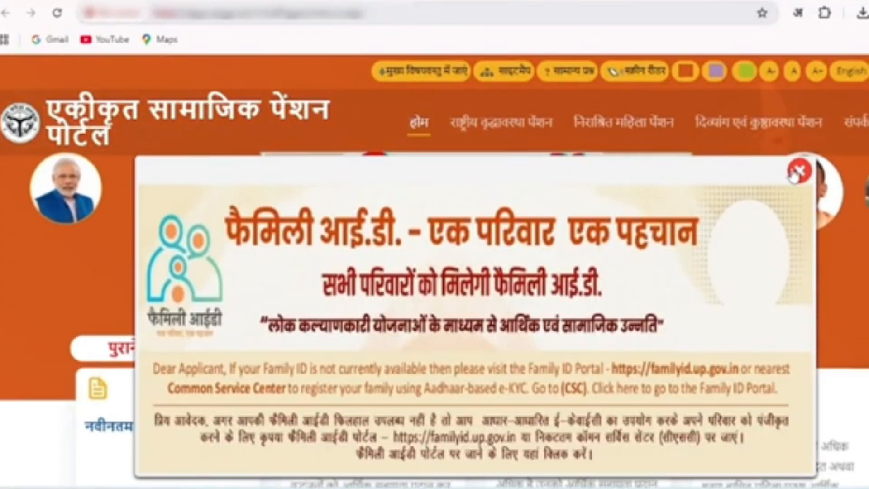
left_click(796, 173)
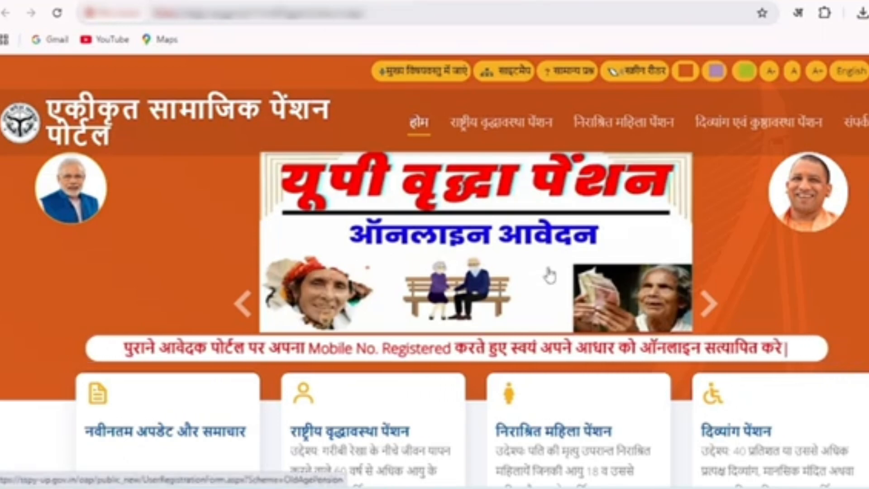
Open the National Old Age Pension (राष्ट्रीय वृद्धावस्था पेंशन) section of the pension portal
scroll(548, 276, "down", 5)
scroll(550, 275, "down", 2)
scroll(551, 274, "up", 8)
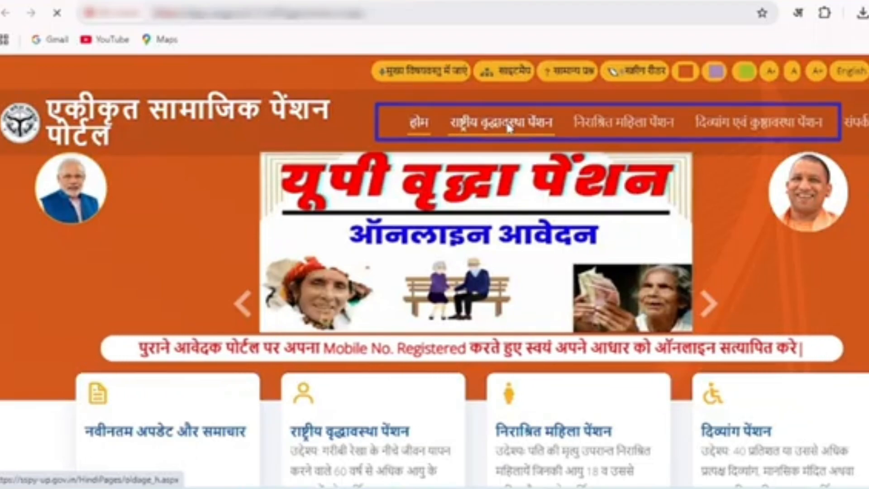
left_click(509, 131)
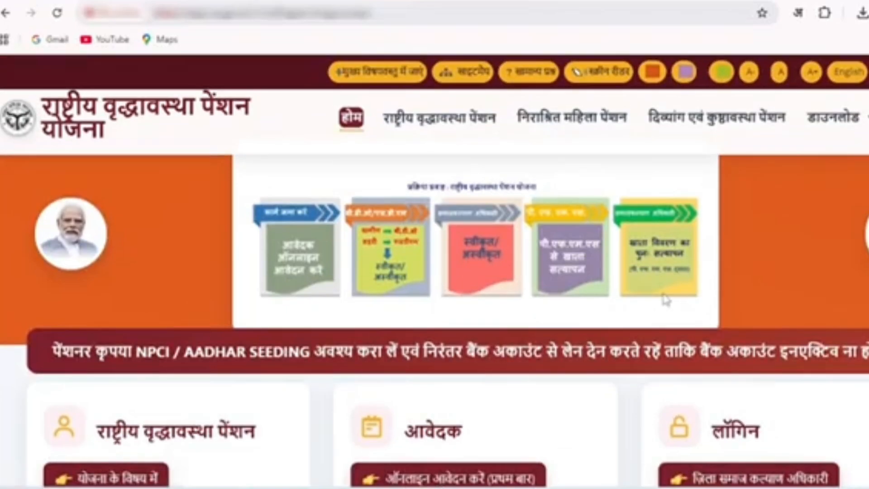
Open the scheme information document (योजना के विषय में) for the National Old Age Pension
scroll(665, 299, "down", 3)
scroll(665, 299, "up", 3)
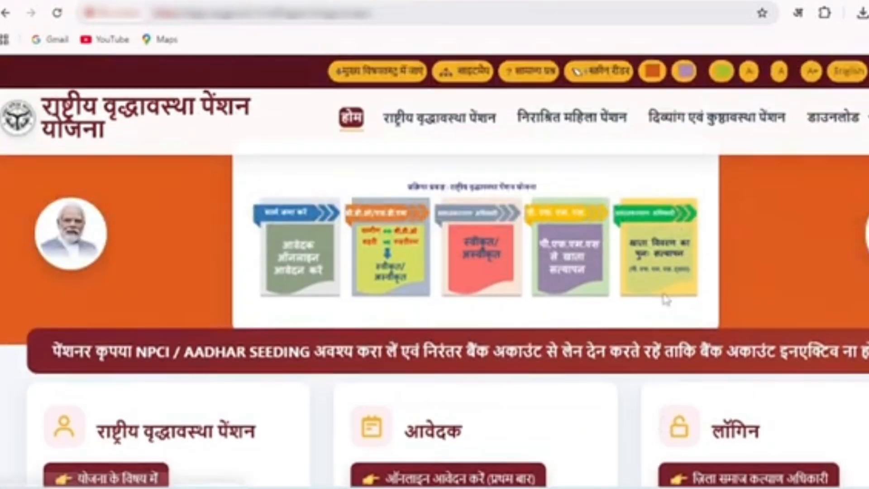
scroll(194, 160, "down", 3)
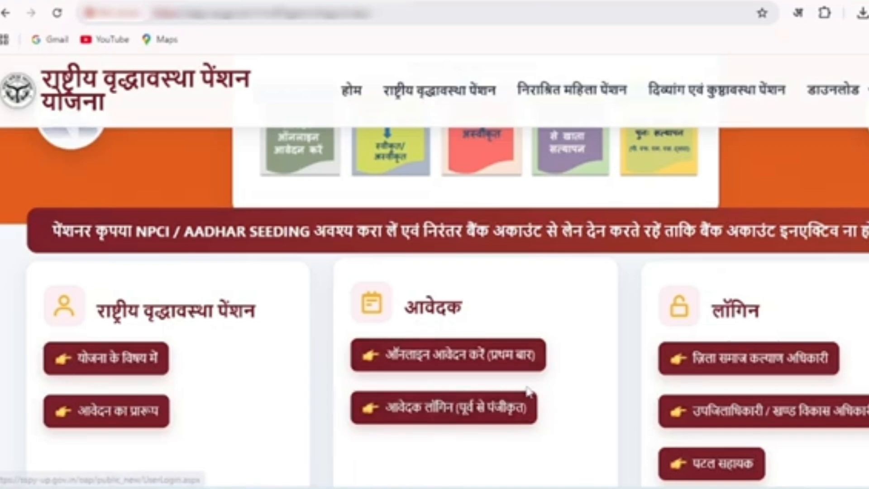
scroll(530, 407, "up", 3)
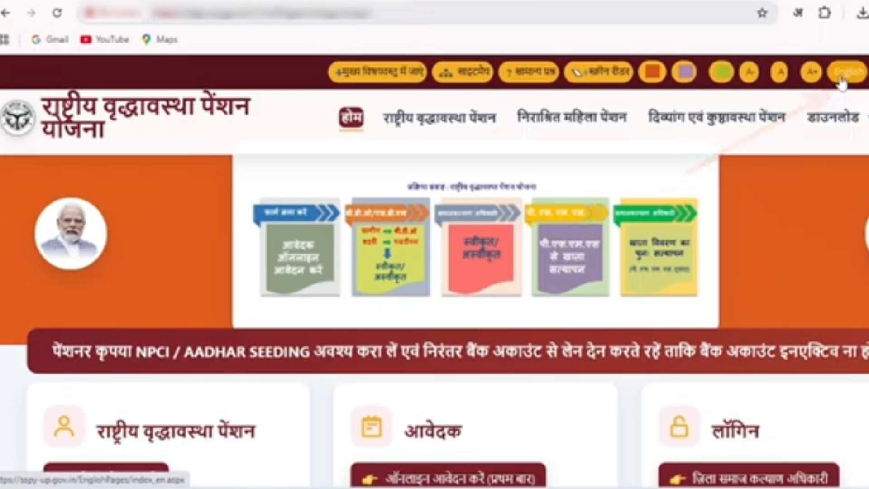
scroll(250, 401, "down", 3)
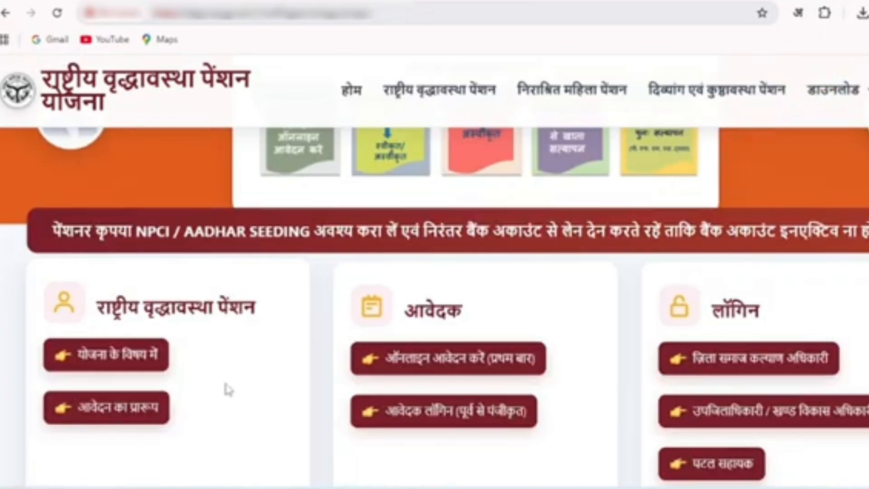
left_click(112, 360)
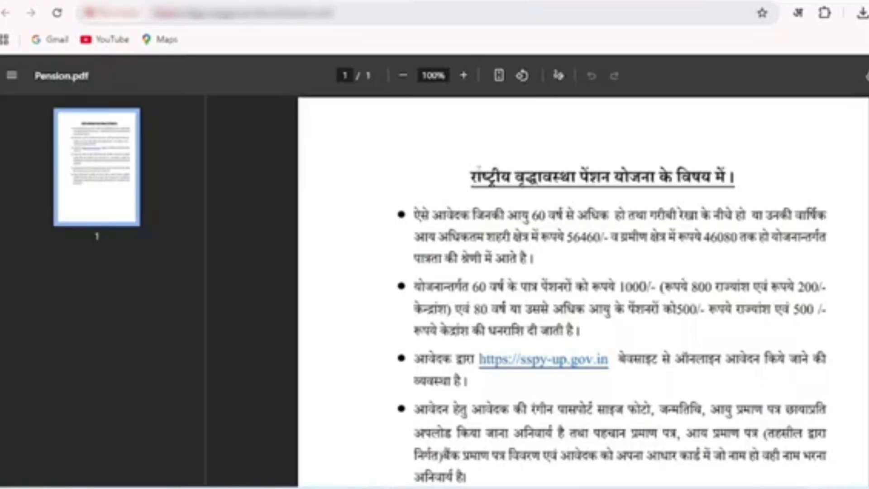
Read the scheme PDF for the age and income eligibility, the pension amounts and the documents an applicant must provide
left_click_drag(472, 176, 726, 177)
left_click(744, 179)
left_click_drag(471, 215, 730, 217)
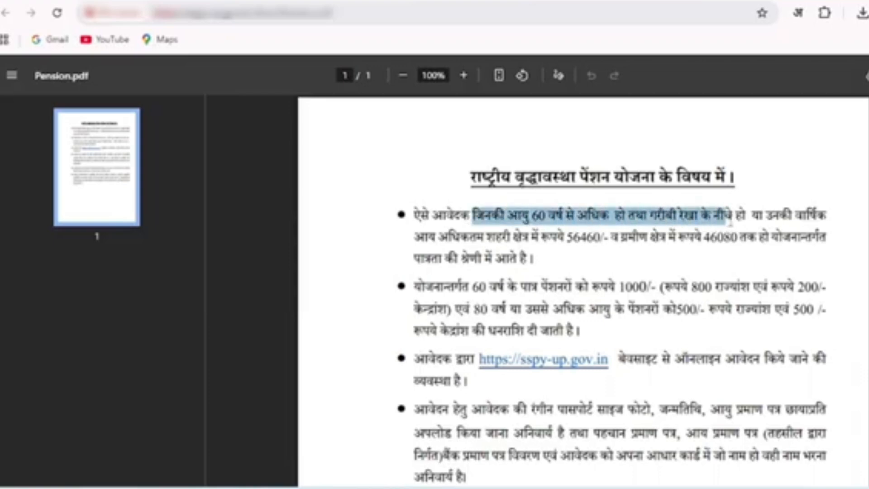
double_click(688, 278)
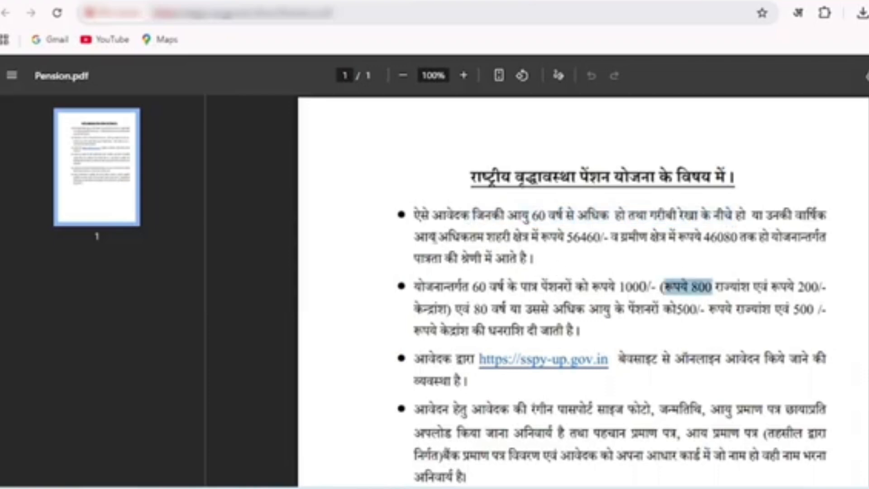
left_click_drag(432, 237, 748, 238)
left_click(664, 238)
left_click(745, 258)
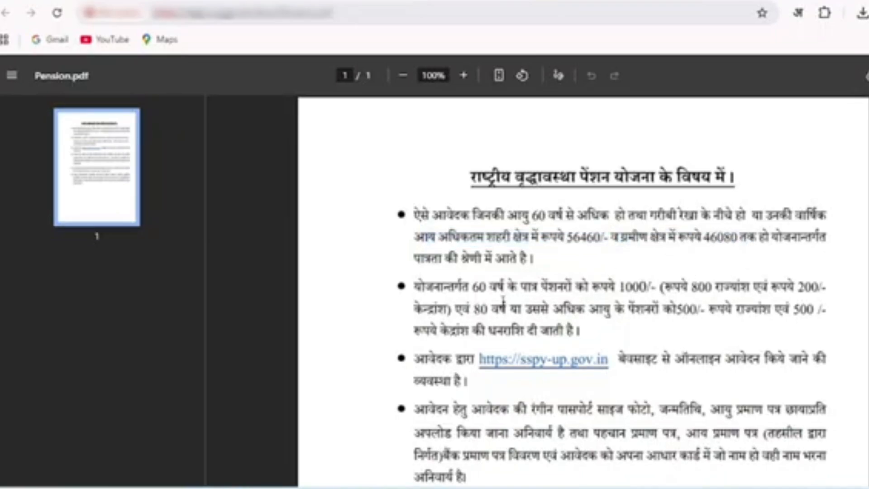
left_click_drag(442, 286, 824, 285)
left_click(709, 317)
scroll(709, 317, "down", 3)
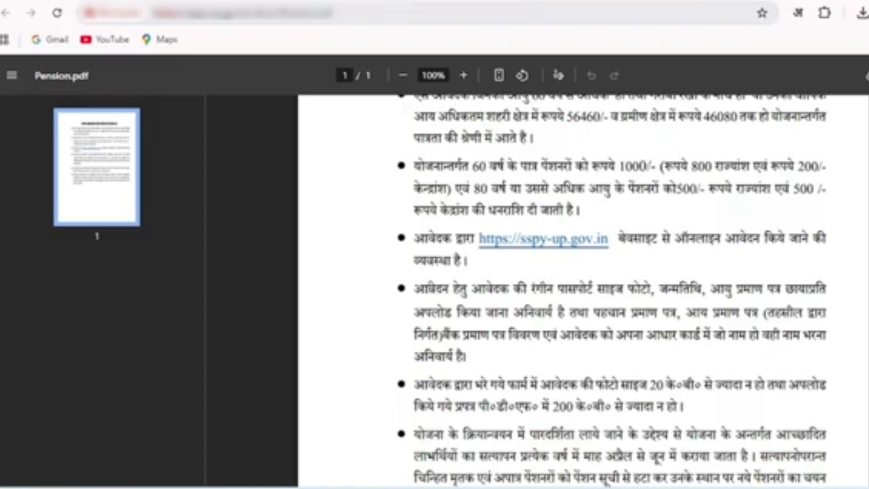
left_click_drag(427, 290, 866, 288)
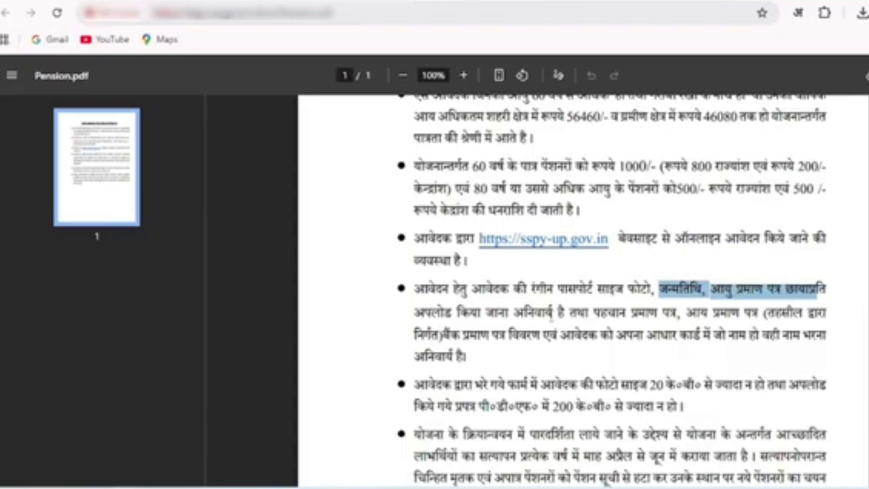
left_click_drag(550, 313, 721, 313)
left_click_drag(543, 343, 649, 337)
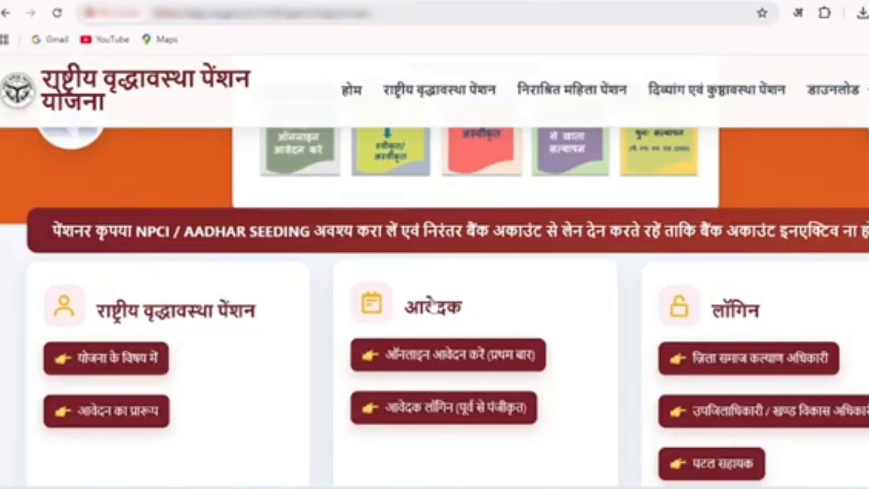
Return to the old age pension page and open the first-time online application form (ऑनलाइन आवेदन करें)
left_click(437, 365)
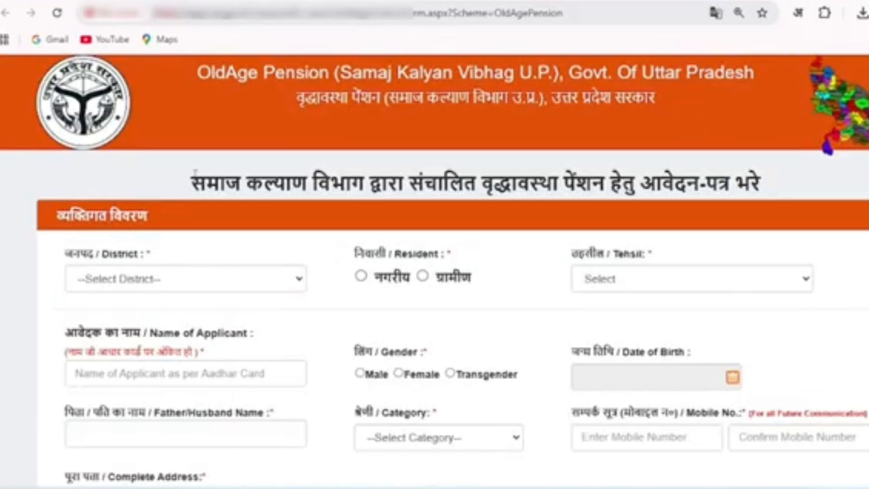
left_click_drag(195, 173, 770, 183)
left_click(778, 184)
Set the applicant's district to AYODHYA in the personal details section
left_click_drag(67, 259, 170, 253)
left_click(184, 254)
left_click(195, 280)
scroll(176, 184, "down", 9)
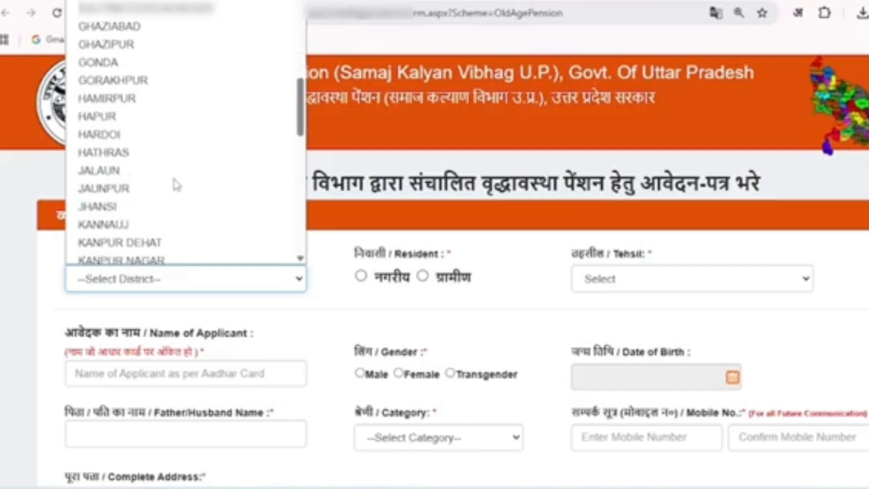
scroll(175, 184, "down", 11)
scroll(176, 186, "up", 17)
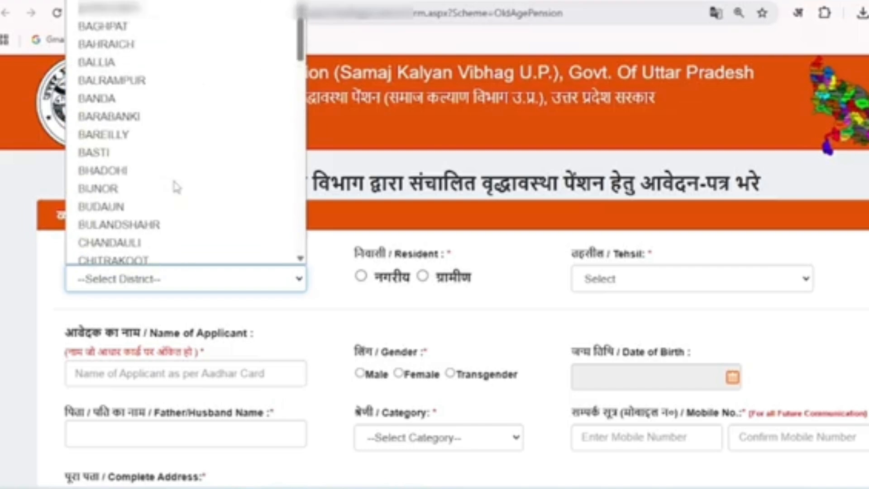
scroll(176, 186, "up", 2)
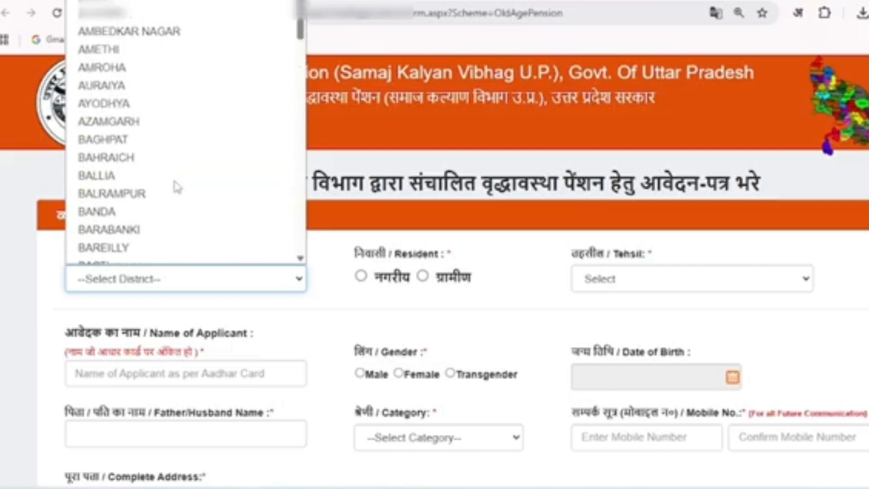
left_click(159, 109)
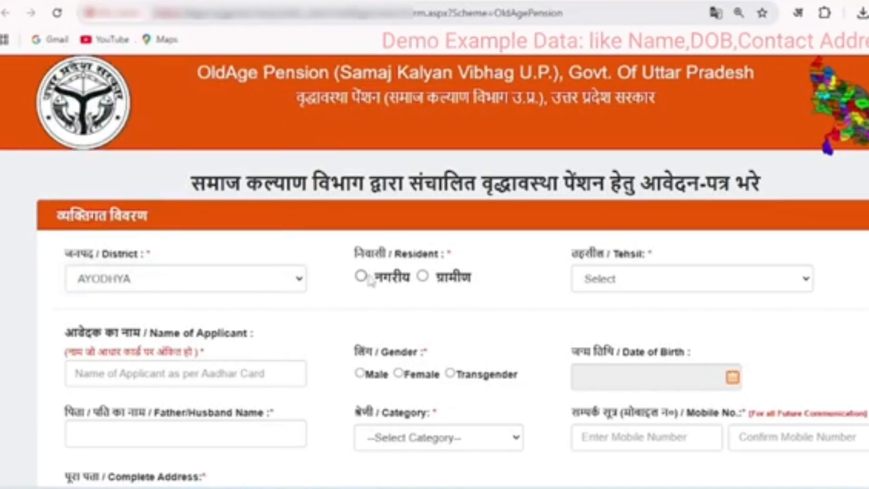
Set the resident type to rural (ग्रामीण) and the tehsil to Bikapur
left_click(422, 277)
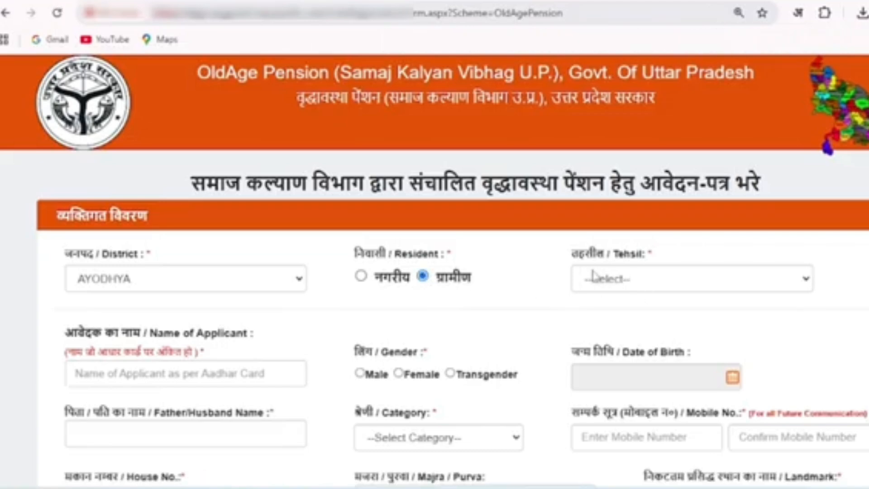
left_click(616, 278)
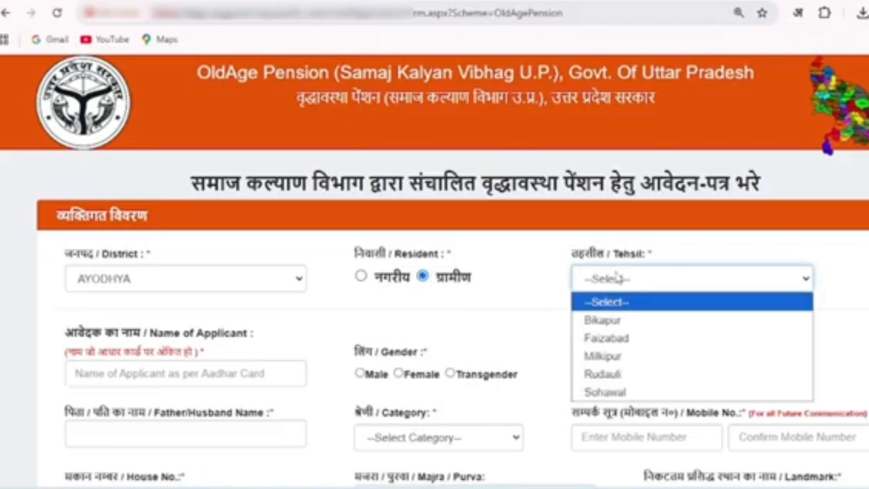
left_click(631, 321)
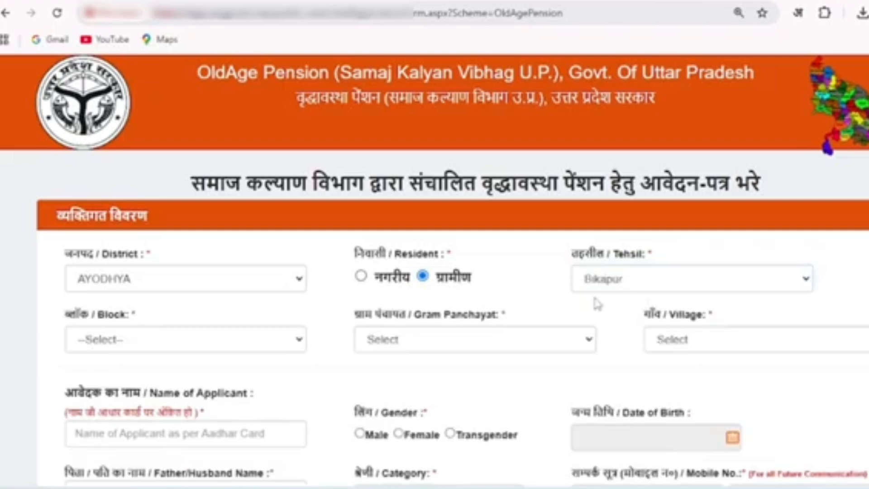
Set the applicant's block to TARUN
left_click_drag(73, 317, 145, 316)
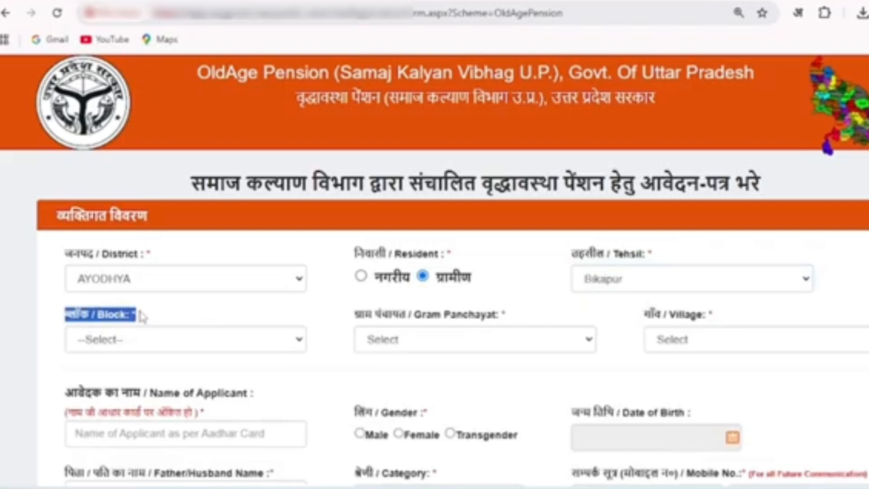
left_click(147, 316)
left_click(147, 344)
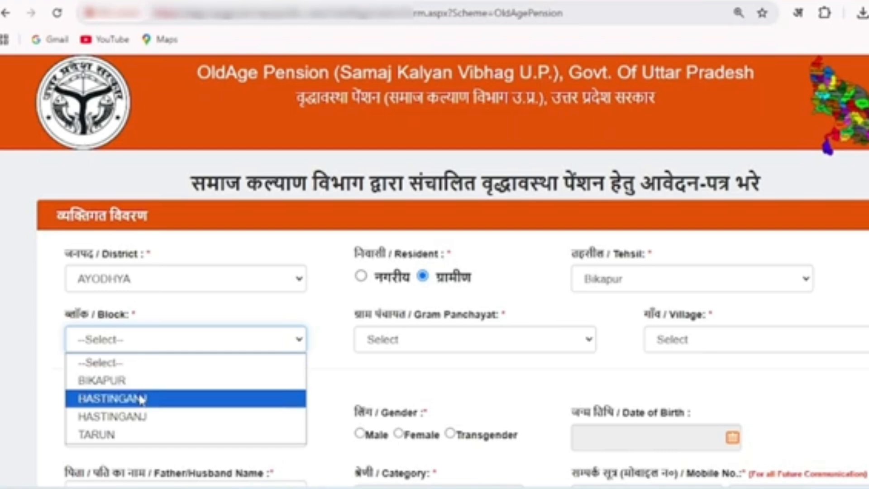
left_click(141, 436)
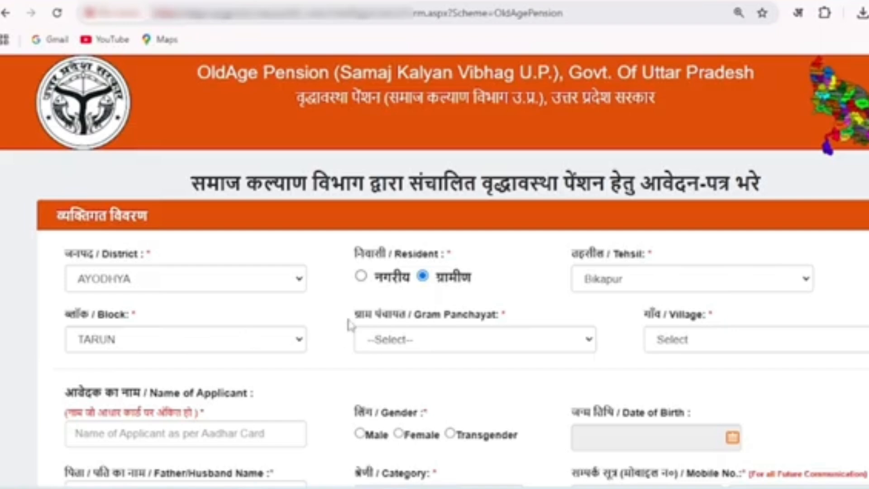
Set the Gram Panchayat to PACHGAWA
left_click_drag(348, 322, 497, 313)
left_click(497, 314)
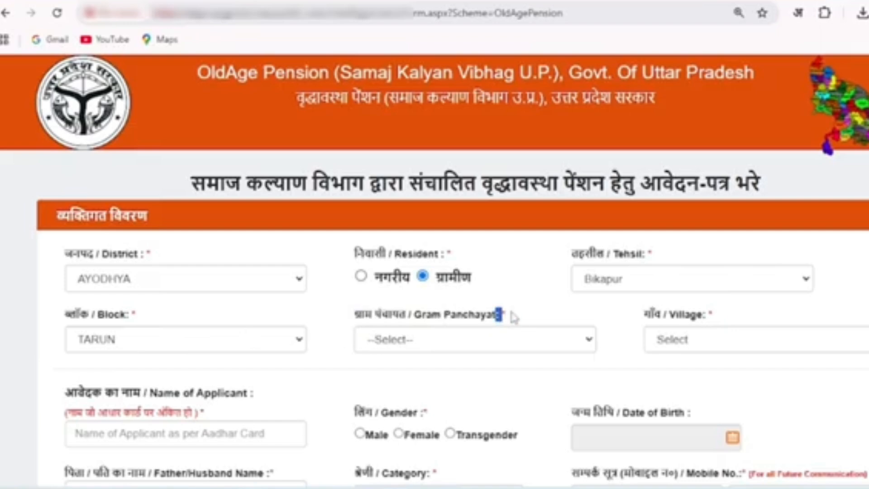
left_click(472, 346)
scroll(452, 208, "down", 10)
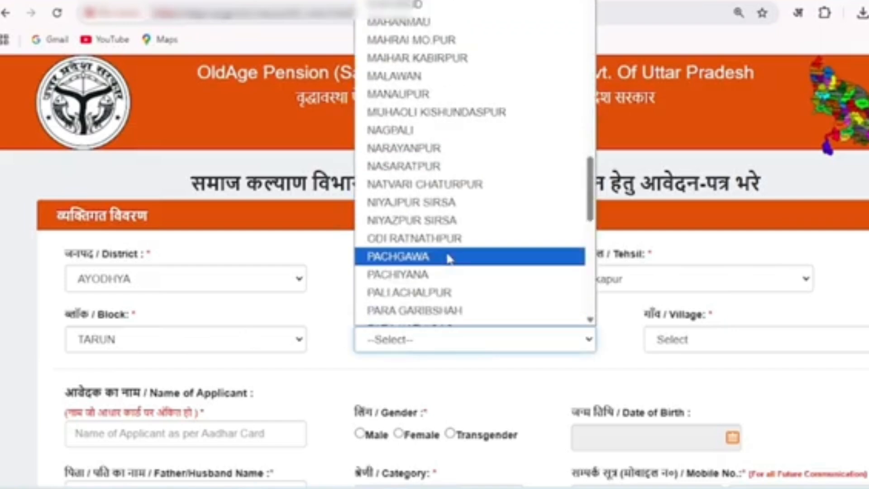
left_click(447, 254)
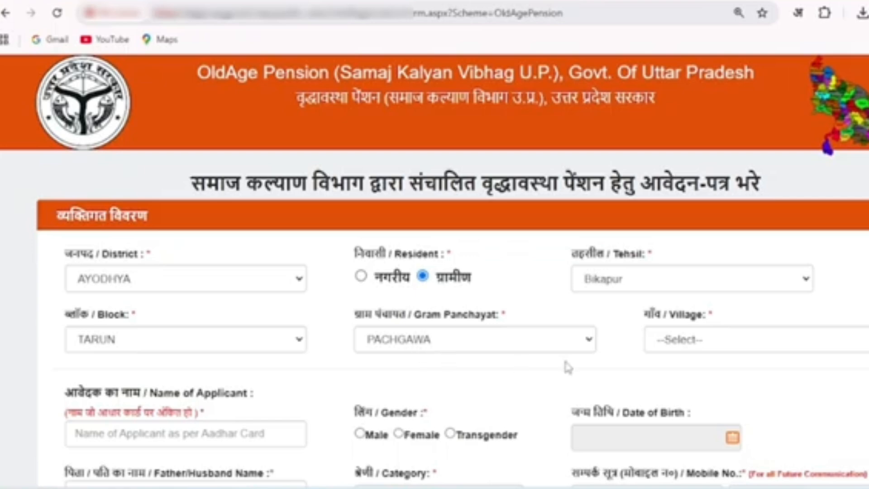
Set the applicant's village to PANCHGAWAN
left_click(702, 346)
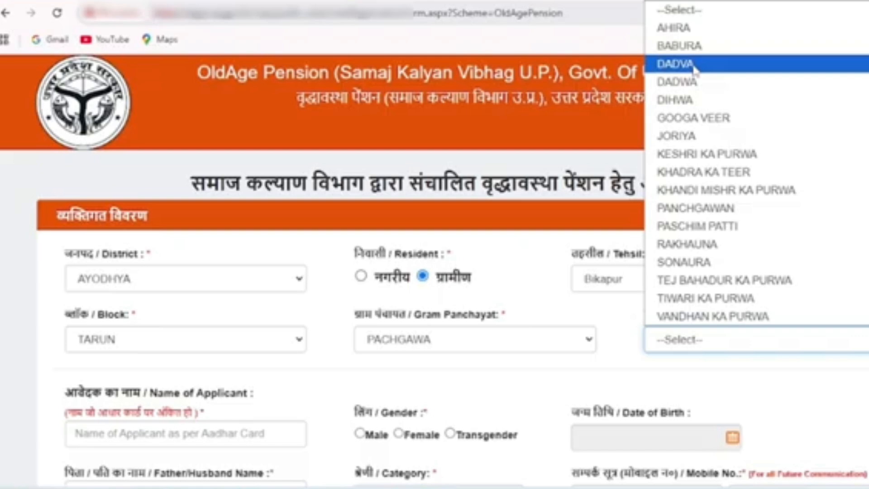
left_click(719, 213)
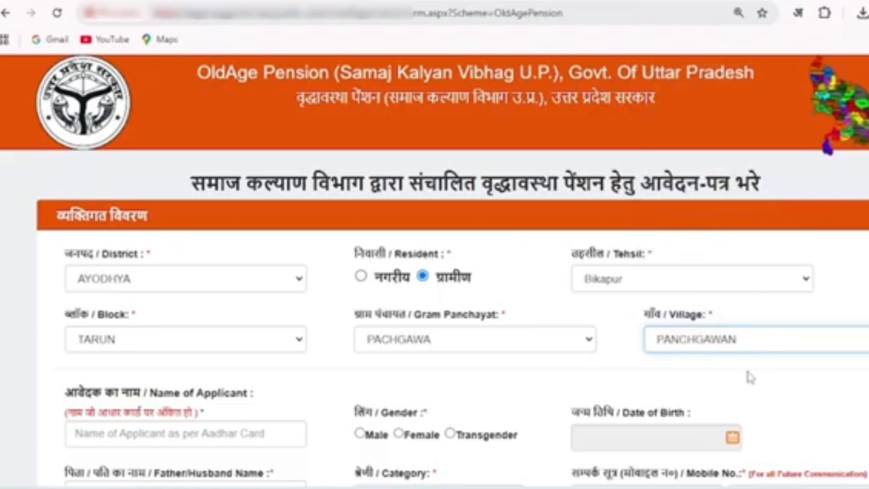
left_click(750, 377)
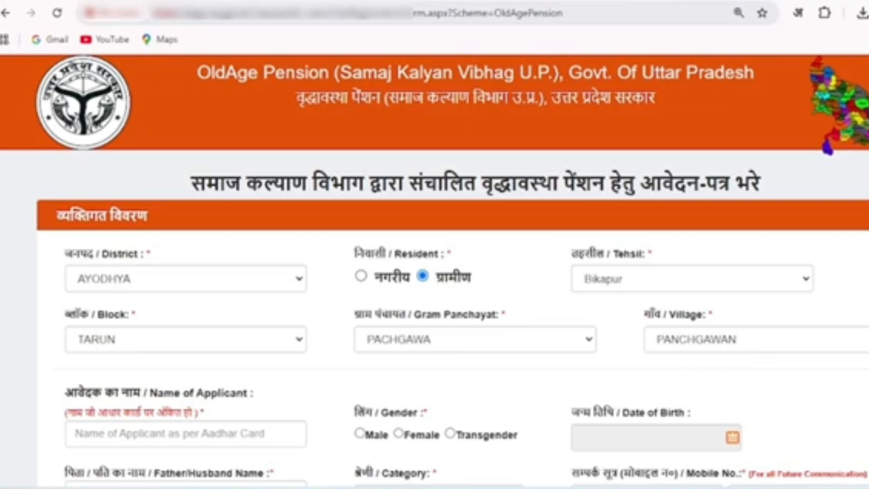
Enter the applicant's full name as per the Aadhaar card in the personal details section
scroll(715, 264, "down", 3)
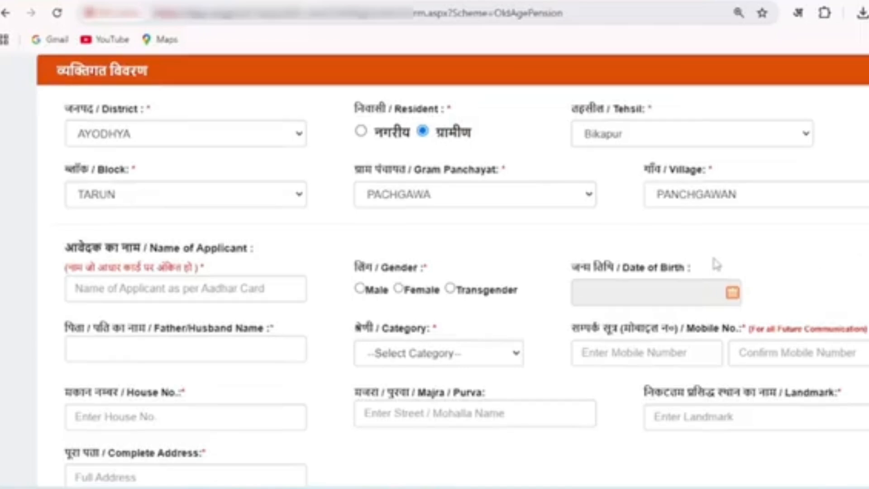
left_click_drag(65, 248, 261, 253)
left_click(269, 255)
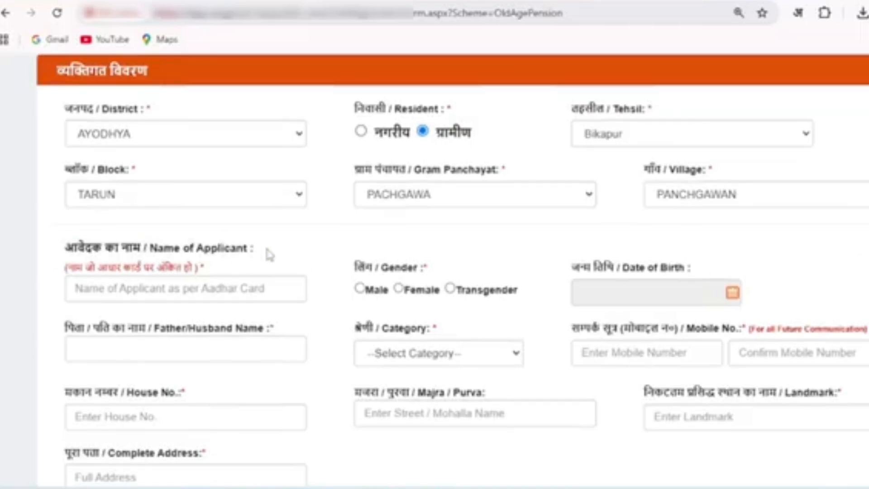
left_click(226, 288)
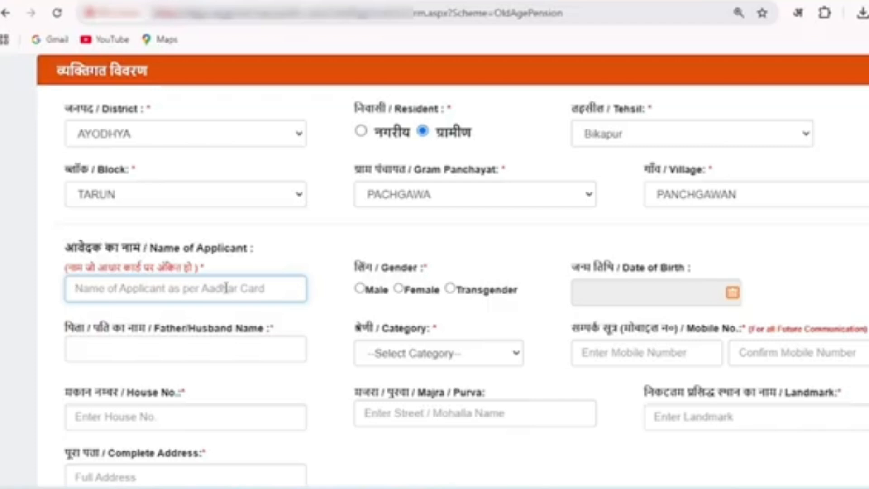
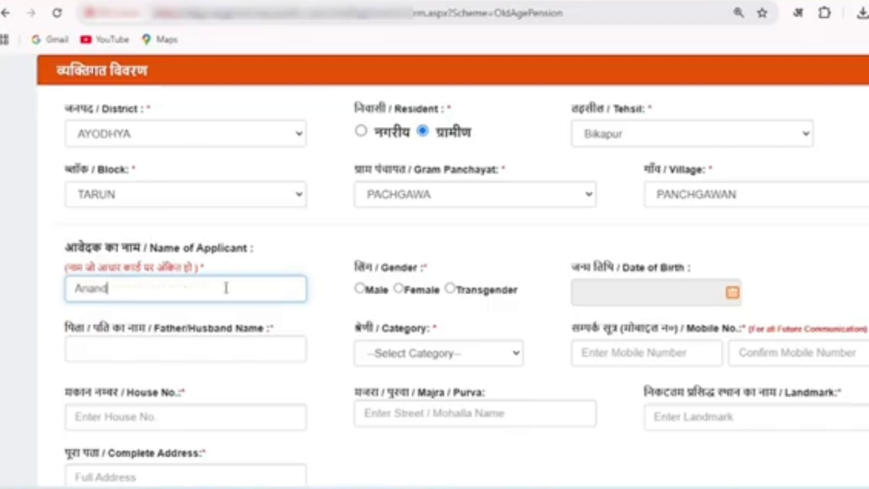
Complete the applicant's full name and set the gender to Male
left_click(324, 309)
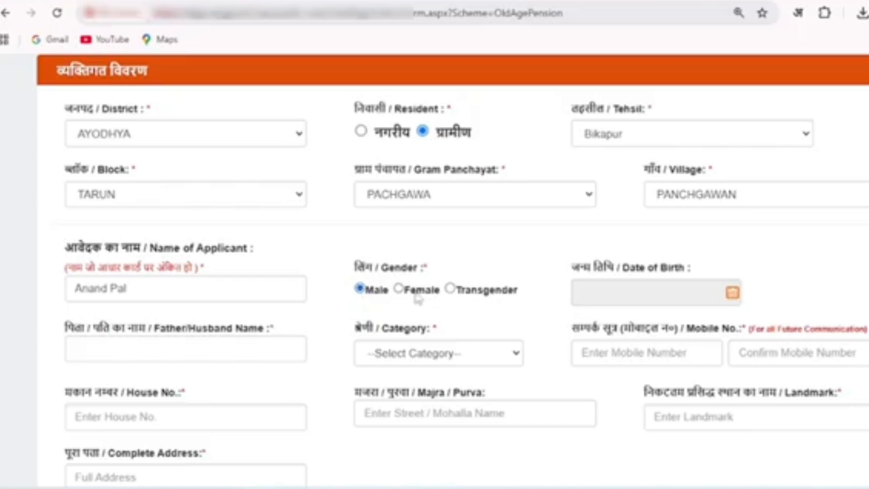
Set the applicant's date of birth by choosing its year, month and day in the calendar
left_click(732, 302)
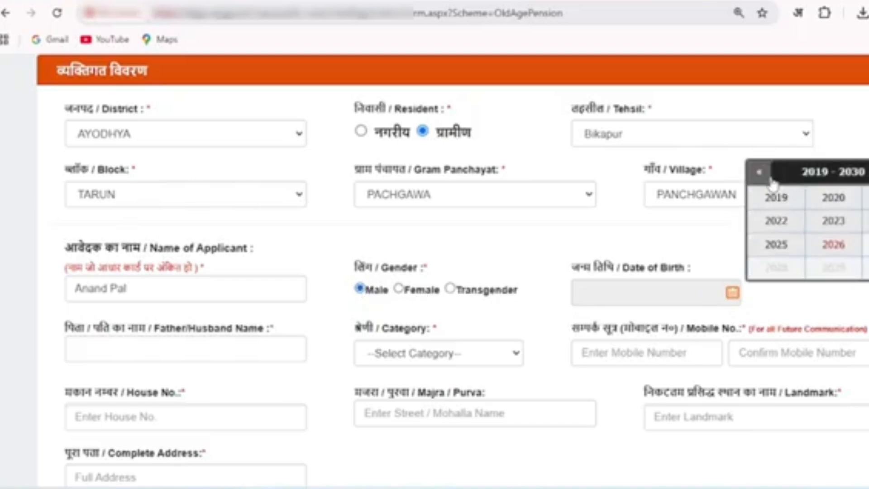
left_click(760, 174)
left_click(760, 177)
left_click(760, 176)
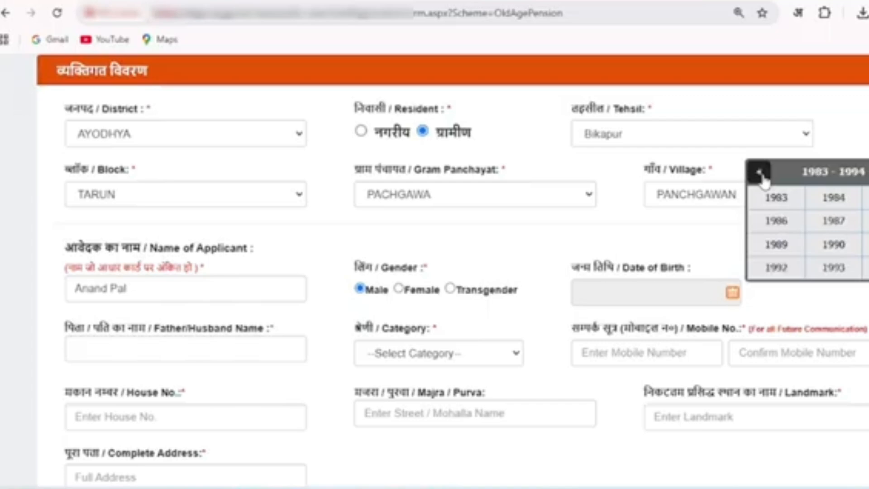
left_click(761, 177)
left_click(761, 177)
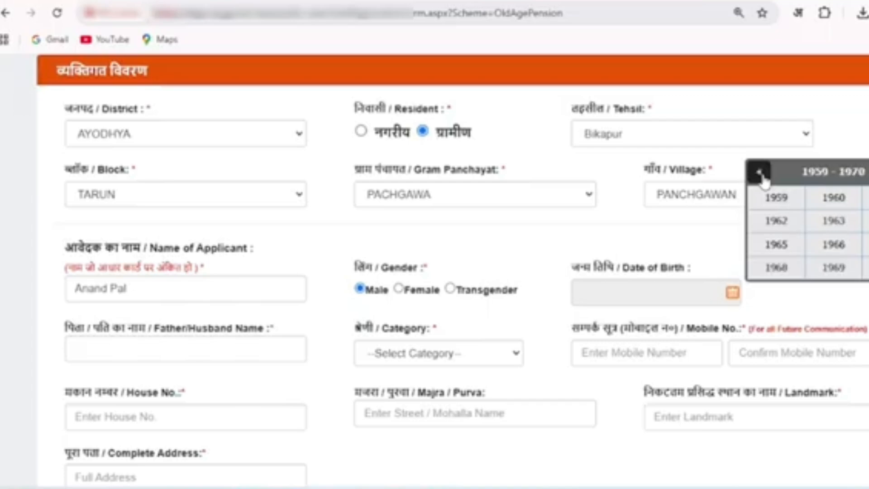
left_click(779, 249)
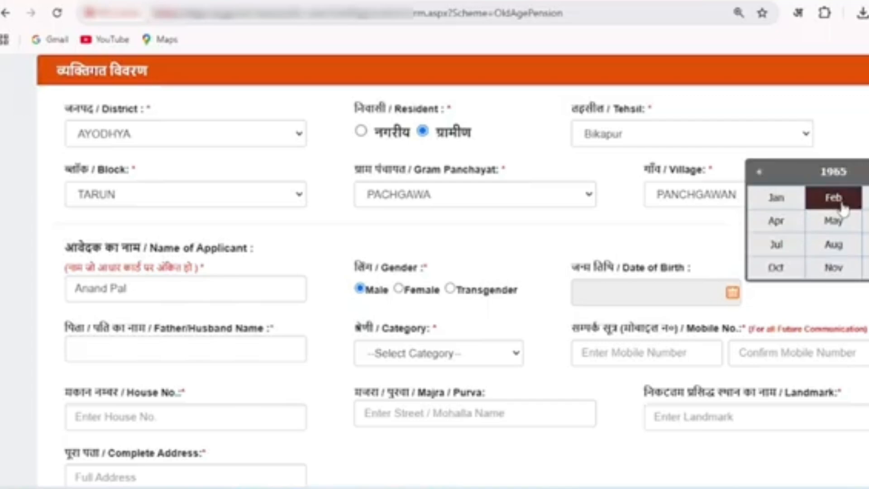
left_click(864, 197)
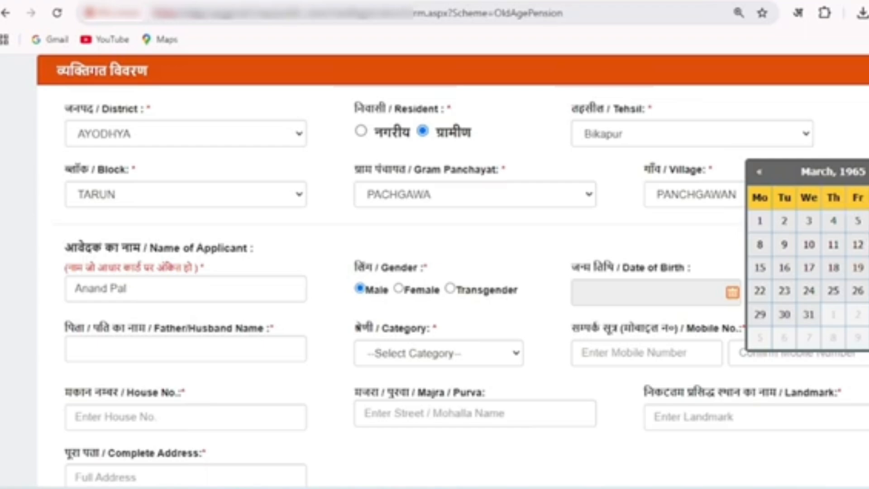
left_click(868, 268)
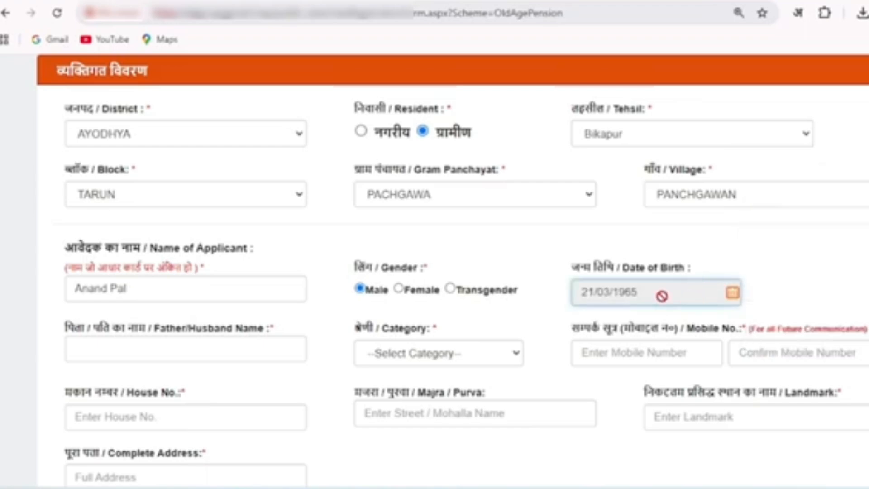
Enter the father's or husband's name and set the applicant's category to OBC
left_click(107, 346)
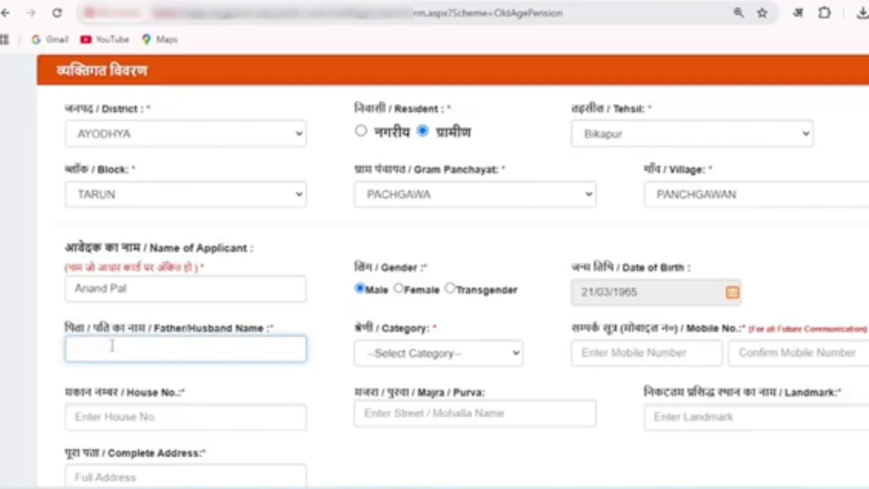
type("Ramgopal")
left_click(453, 362)
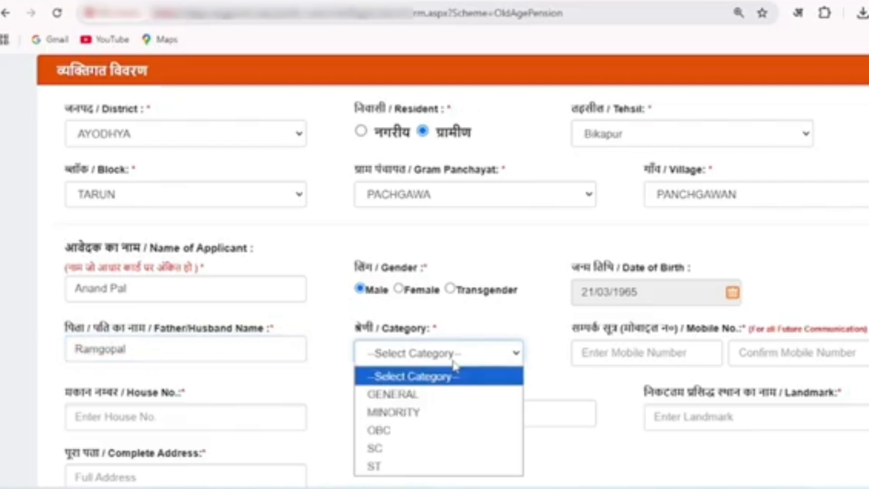
left_click(444, 439)
Enter the applicant's mobile number and repeat it in the confirmation field
left_click(615, 360)
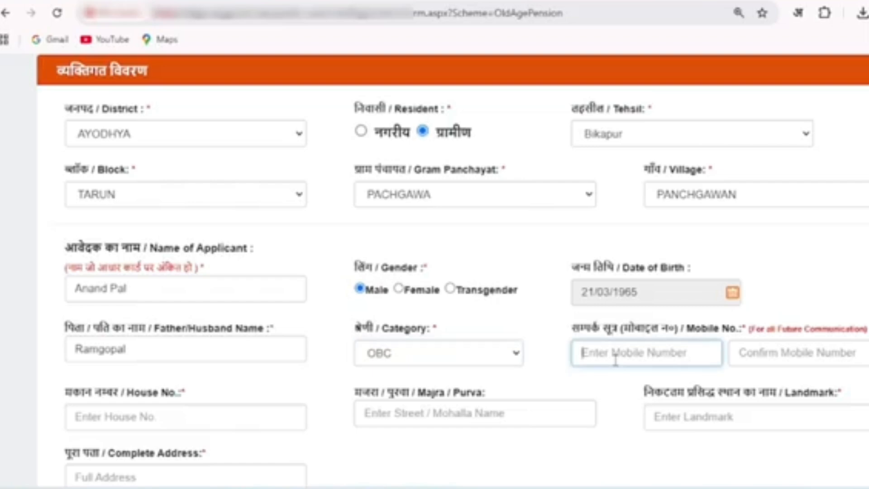
type("1111111111")
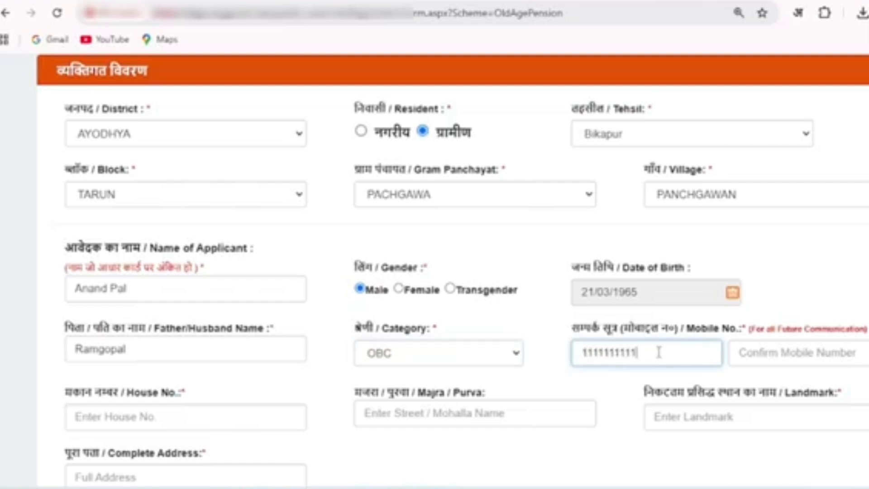
left_click(742, 352)
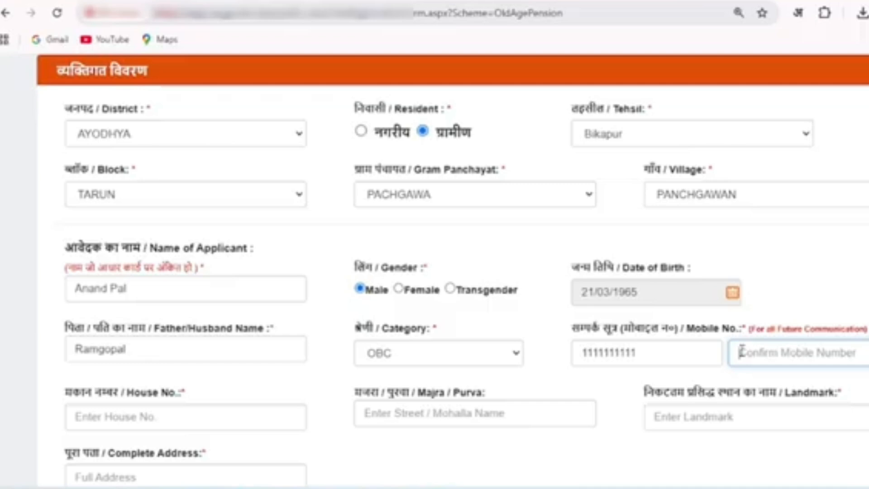
type("1111111111")
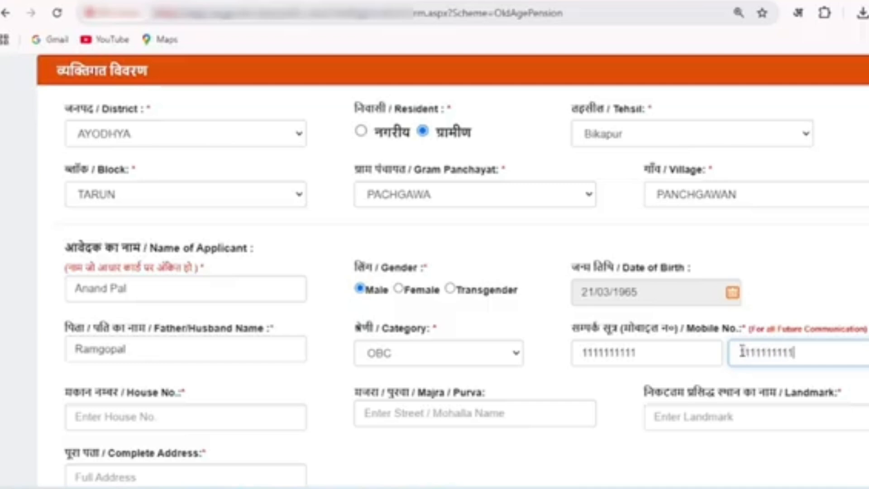
Fill in the applicant's house number and the Majra/Purva name
left_click(198, 420)
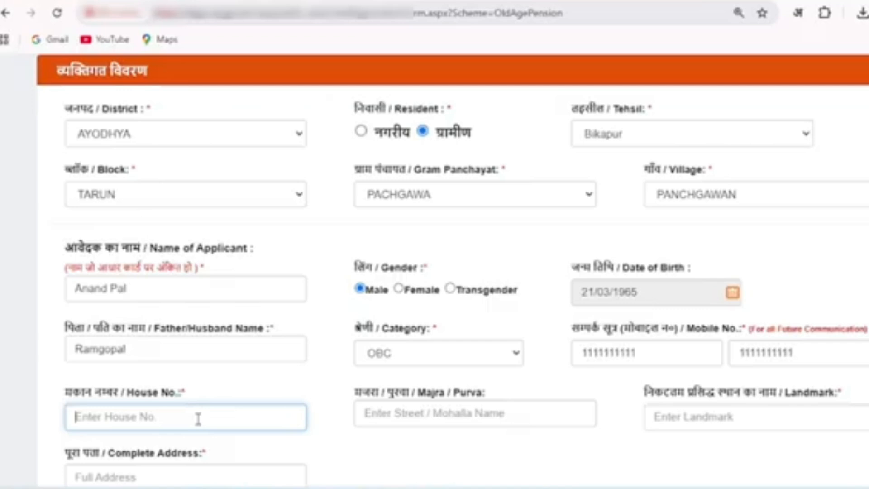
type("44")
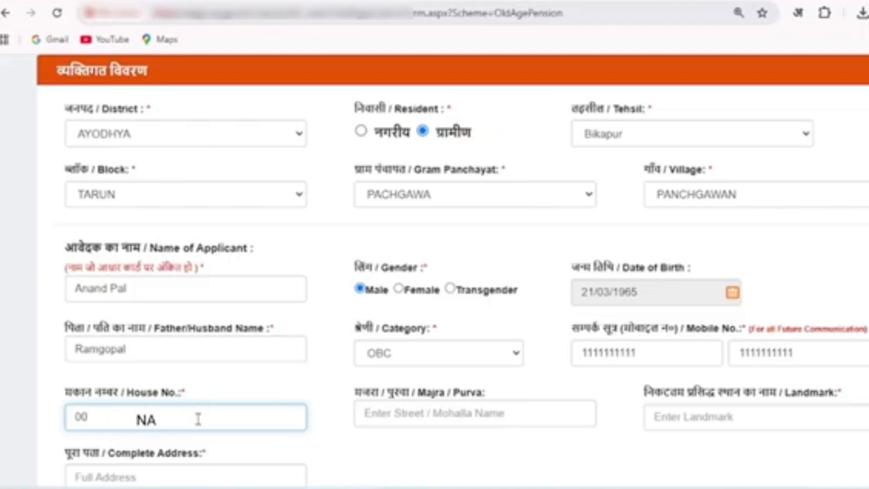
left_click(384, 414)
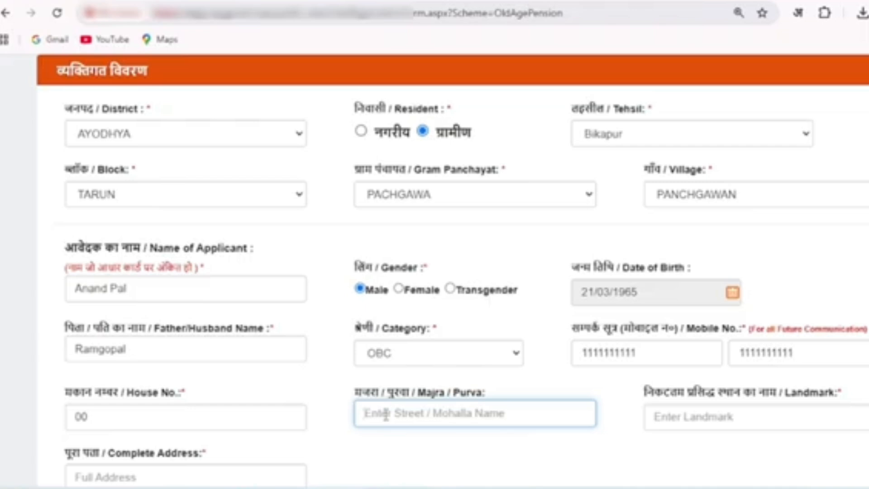
type("Panchgawan")
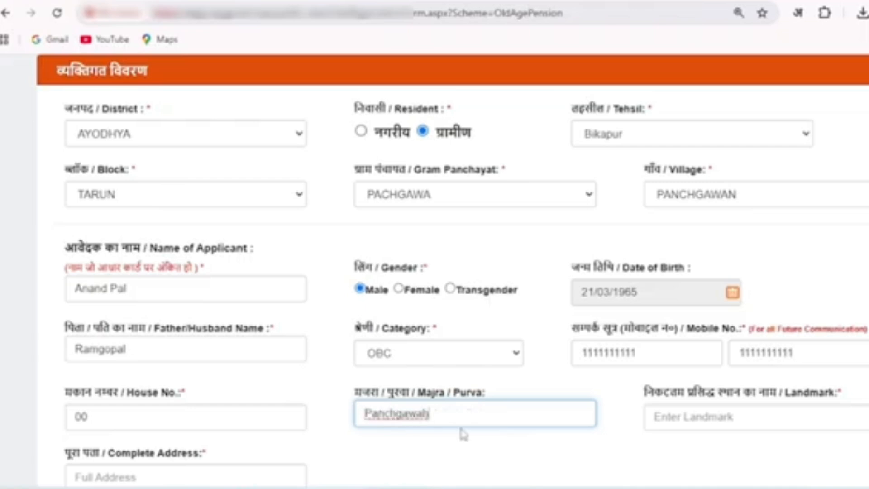
left_click(584, 450)
Set the nearest landmark to Temple
left_click(659, 416)
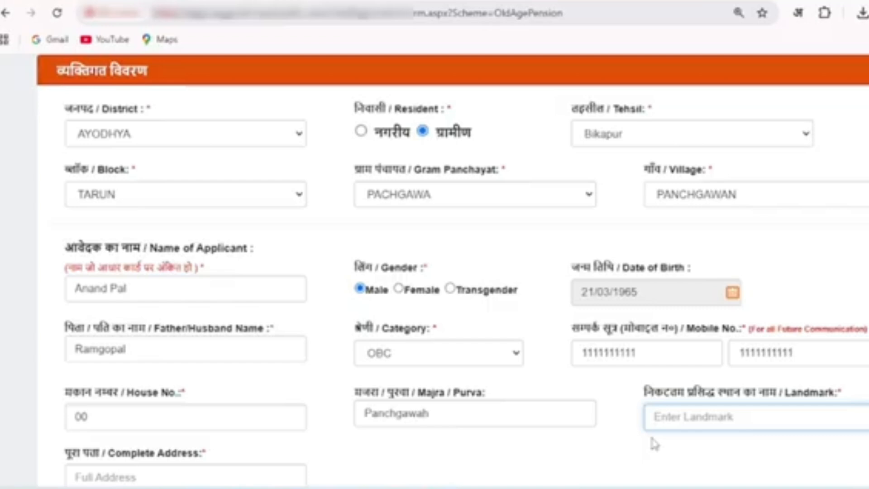
type("Temple")
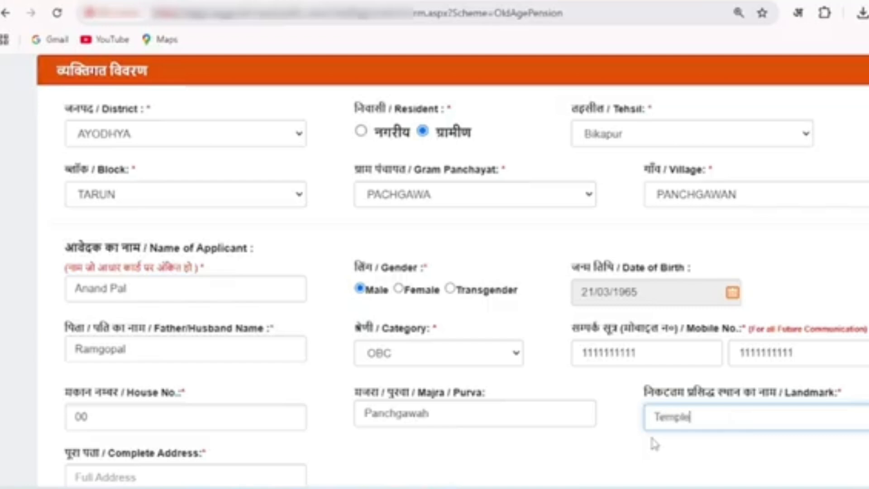
left_click(656, 445)
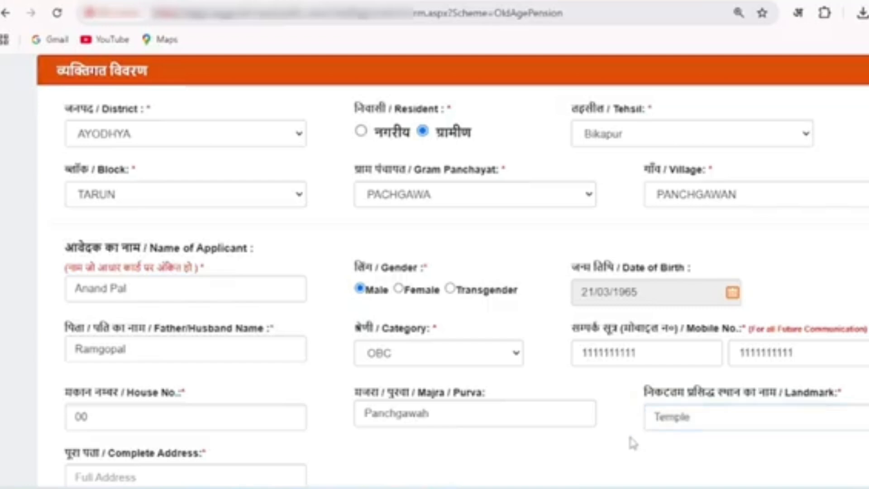
Fill in the applicant's complete address in the order village, post, district, Pin Code label and state
scroll(328, 435, "down", 2)
left_click(120, 388)
type("Vi")
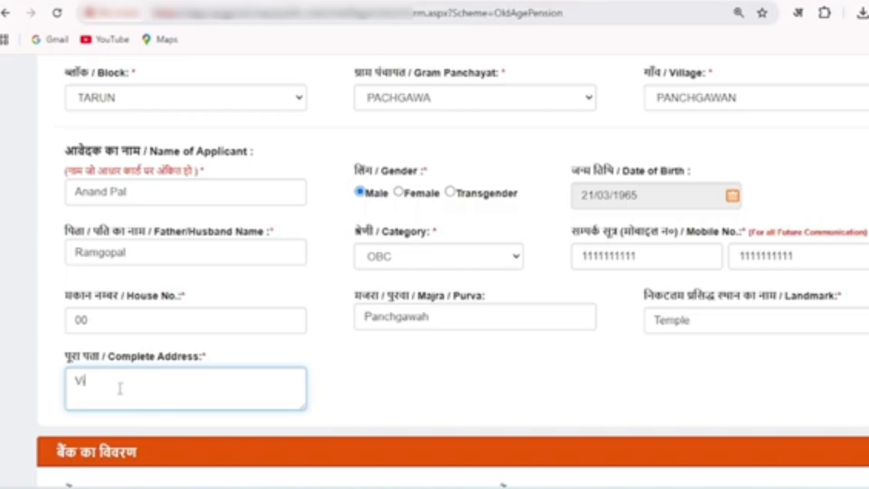
type("ll xxxxxxxxxx")
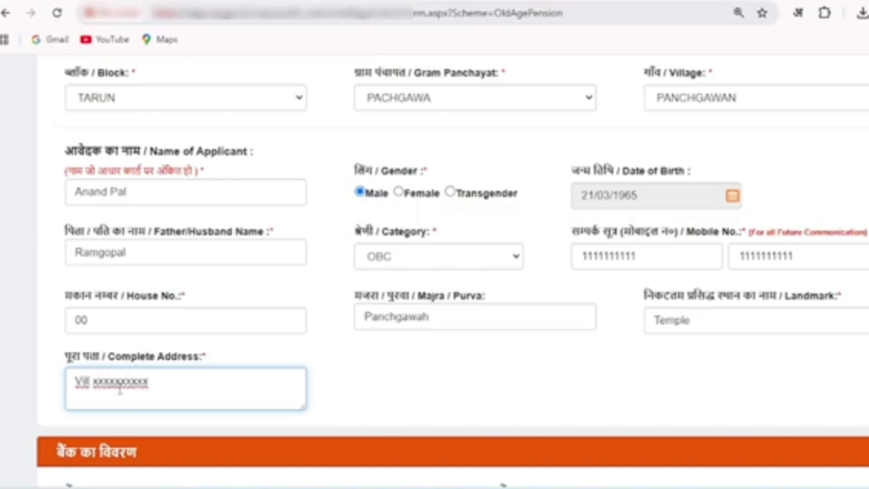
type(" Post xxxxxxxxxxx Dis")
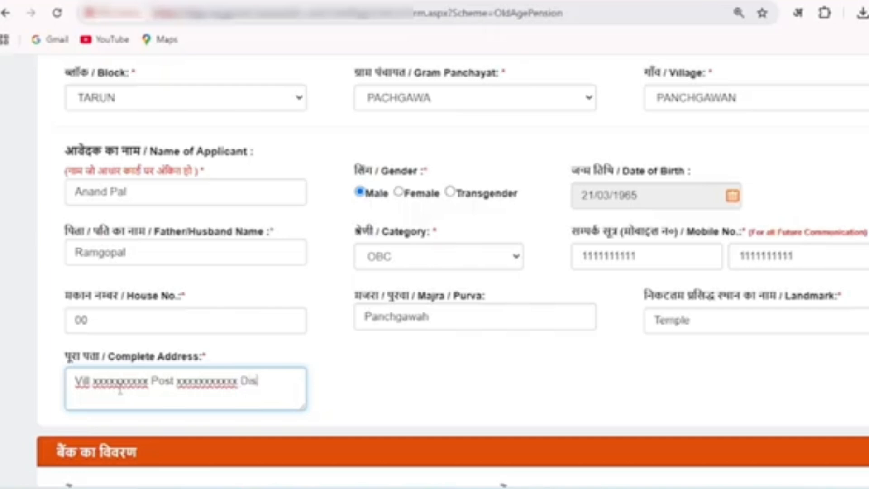
type("t xxxxxxxxxxx")
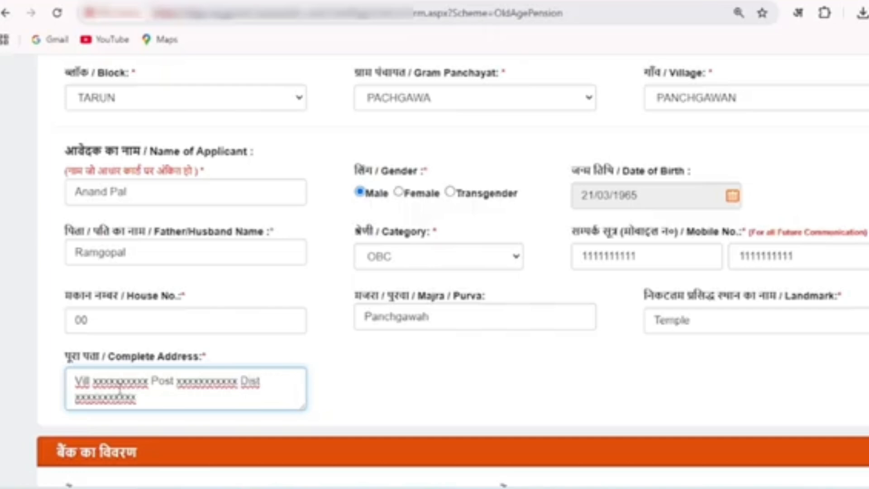
type(" Pin Code")
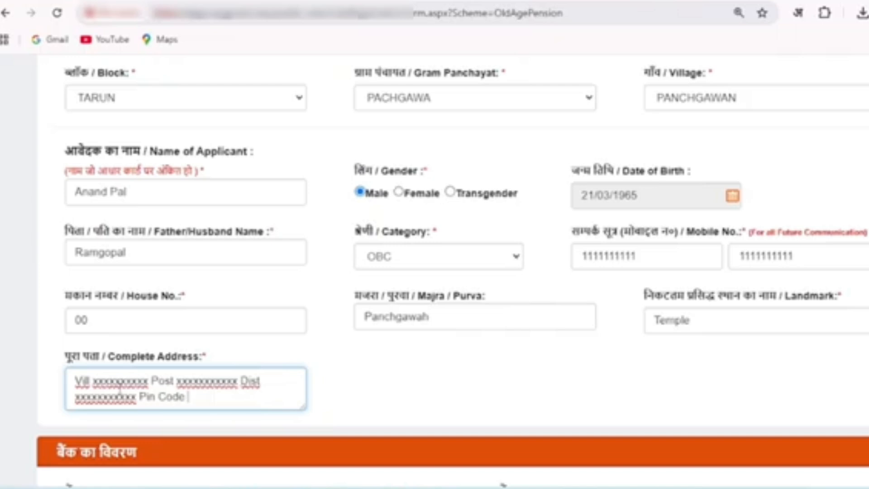
type(" Uttar Pradesh")
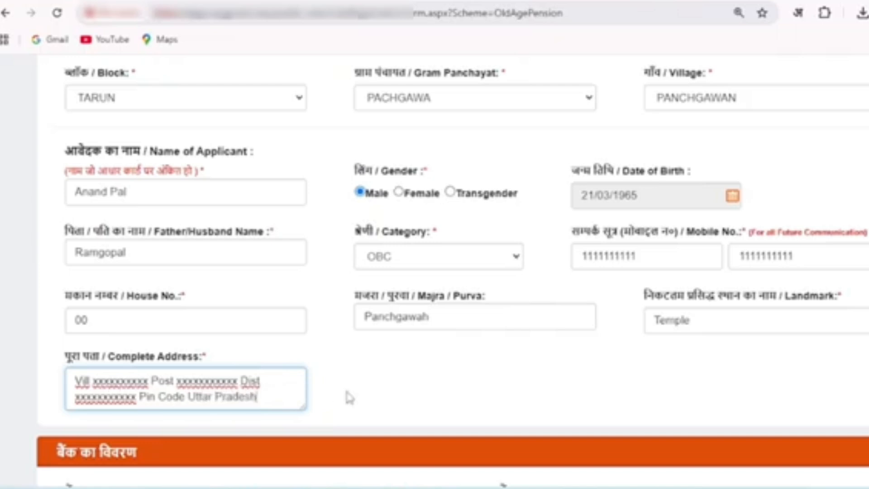
Set the bank in the bank details section to PUNJAB NATIONAL BANK
scroll(150, 101, "down", 8)
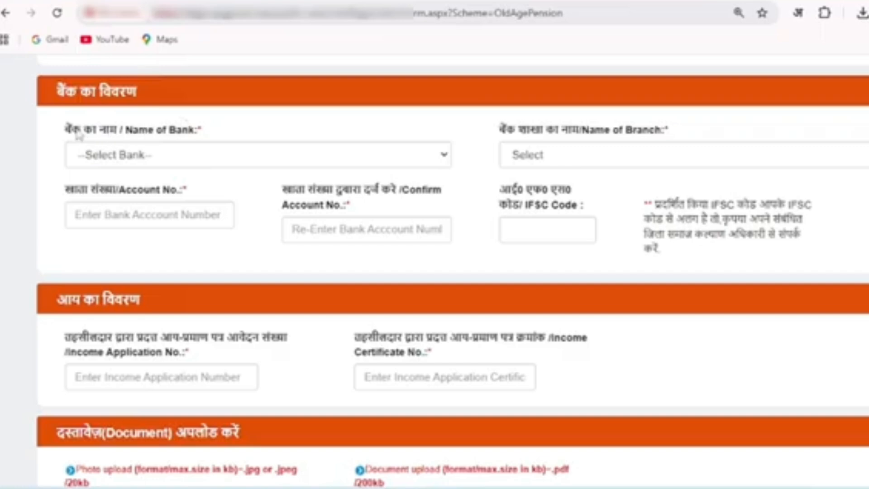
left_click(194, 155)
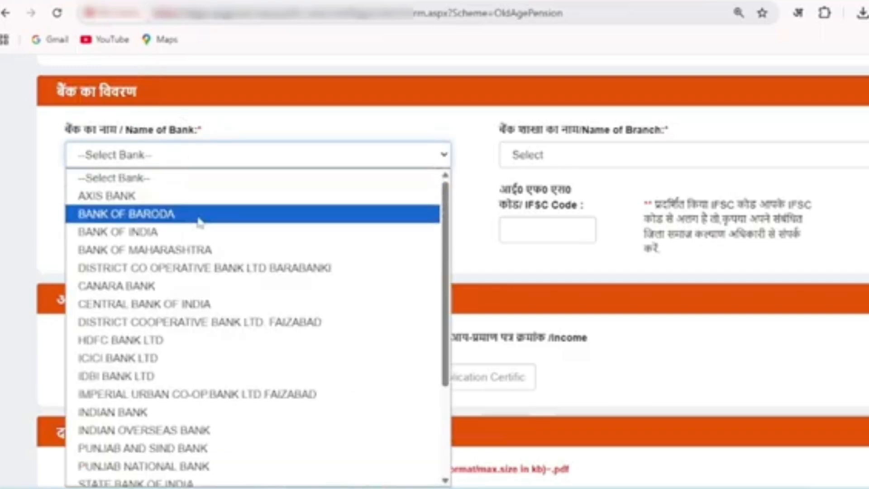
scroll(202, 254, "down", 3)
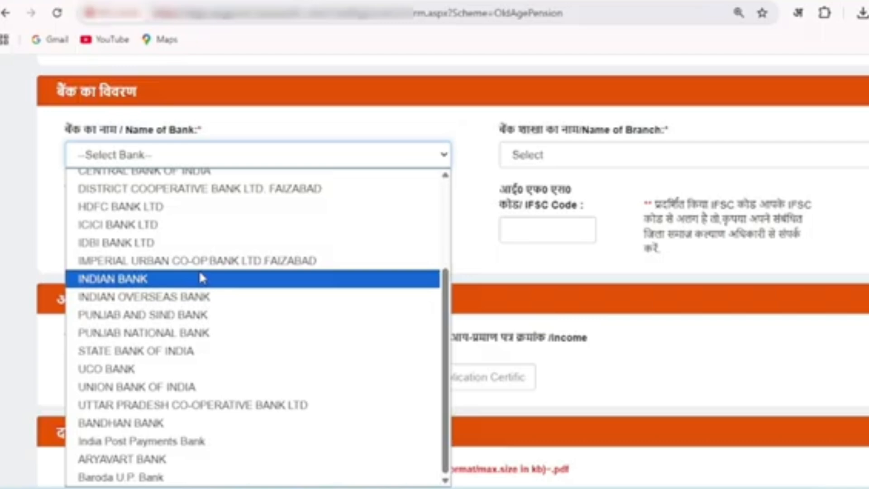
left_click(198, 335)
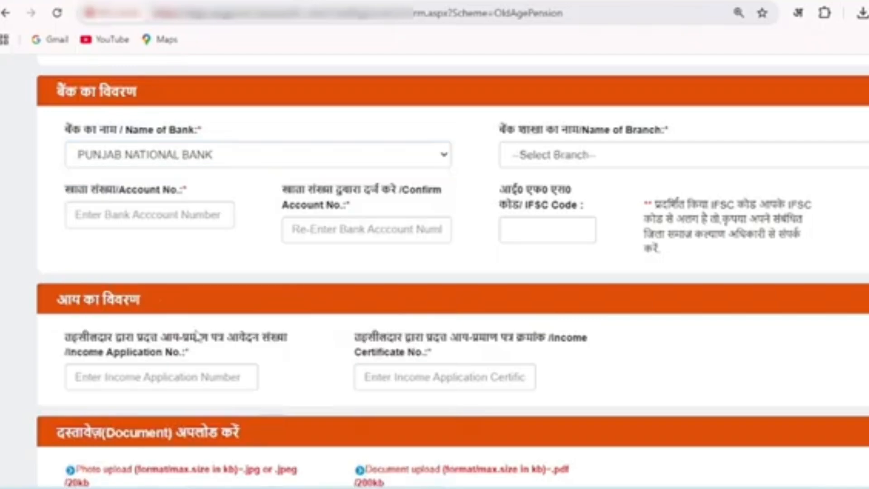
Set the bank branch to AYODHYA and check the IFSC code filled in for it
left_click(523, 161)
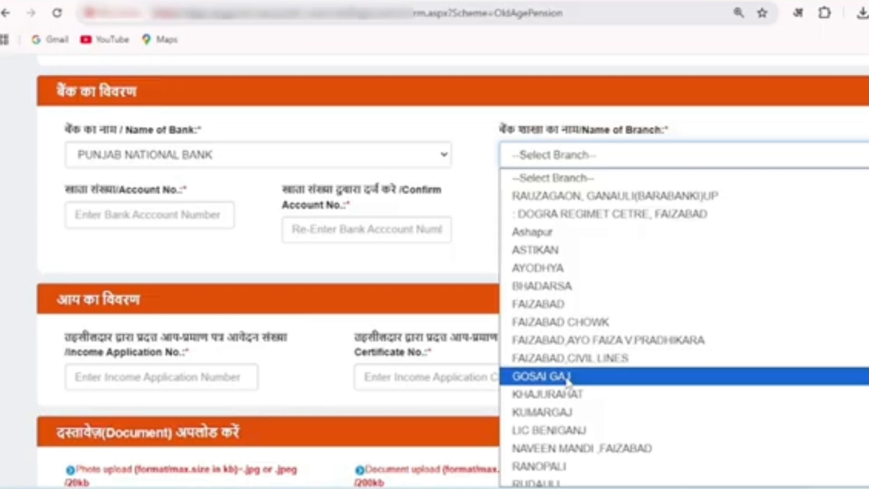
left_click(552, 271)
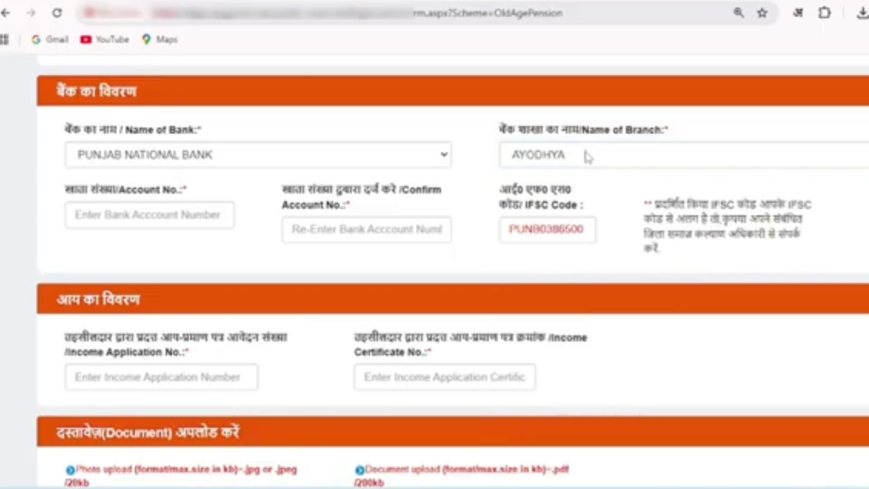
left_click_drag(509, 228, 582, 228)
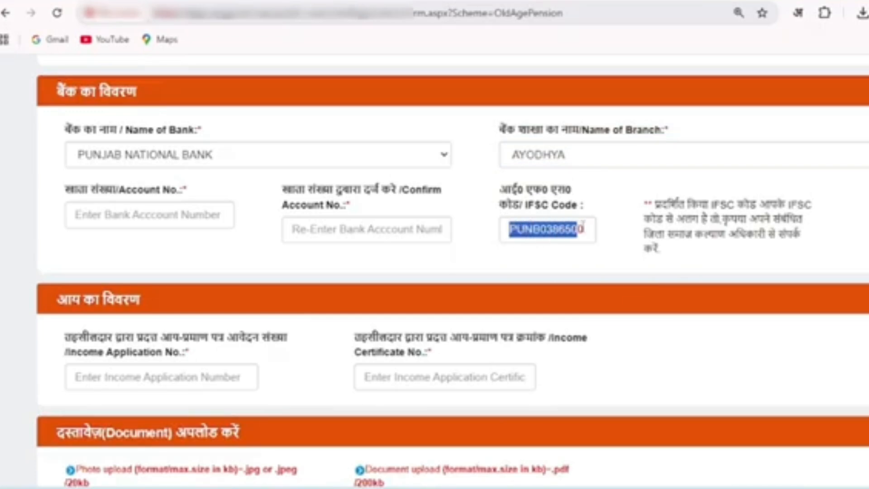
left_click(606, 227)
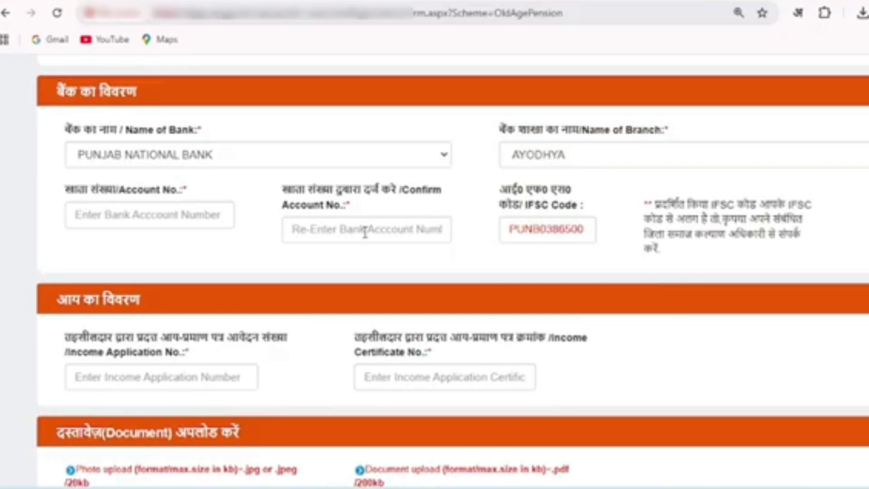
Enter the applicant's bank account number in the bank details section and repeat it in the confirmation field
left_click(200, 214)
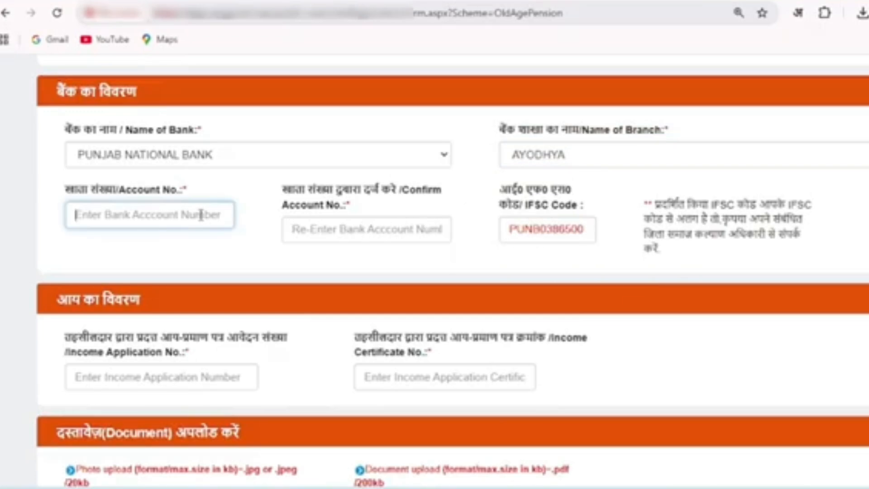
type("22222222222222222222")
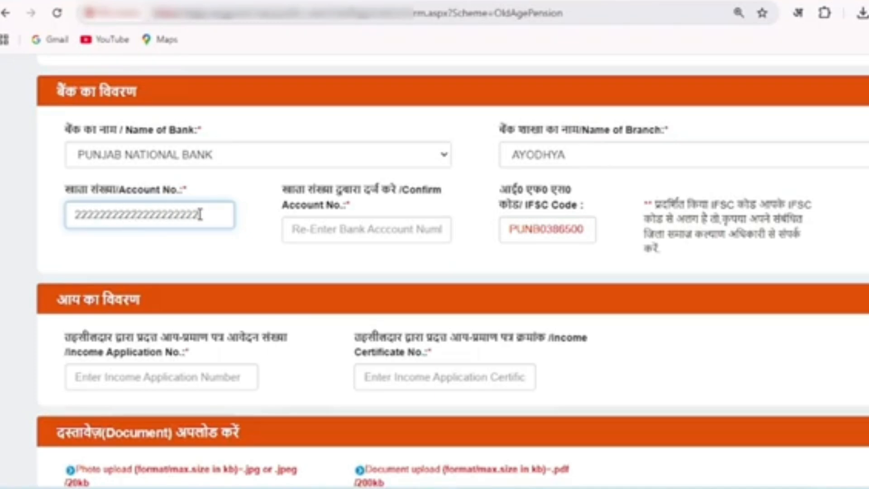
left_click(303, 228)
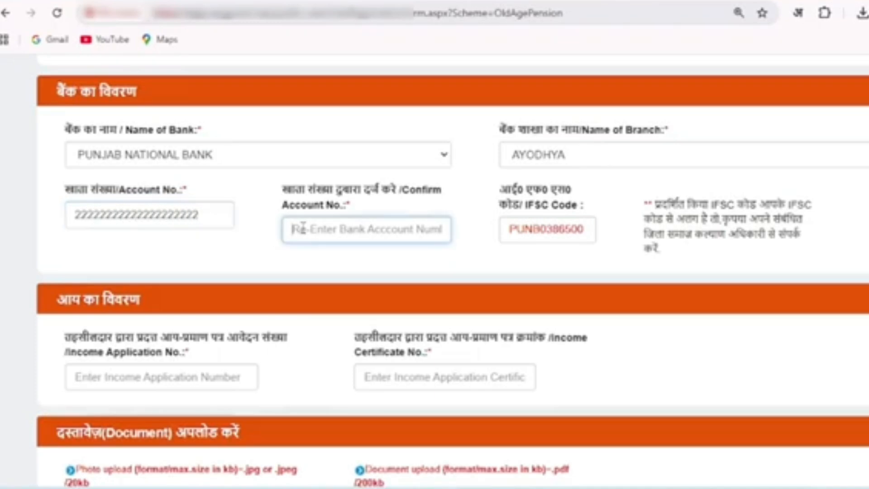
type("22222222222222222222")
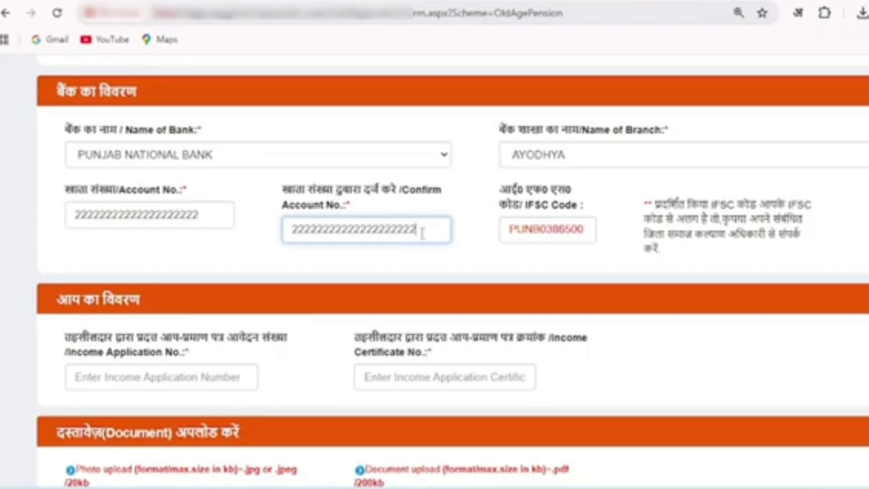
left_click(472, 262)
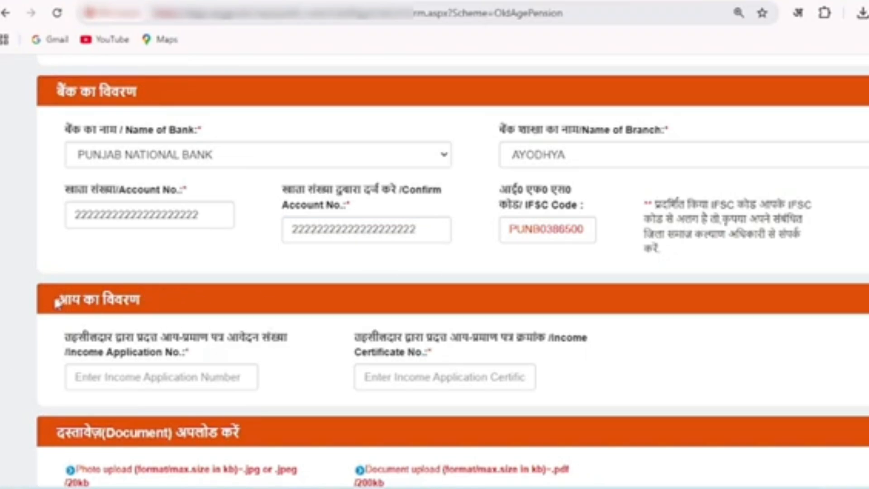
Fill in the income application number and the income certificate number in the income details section
left_click_drag(57, 299, 127, 299)
left_click(141, 298)
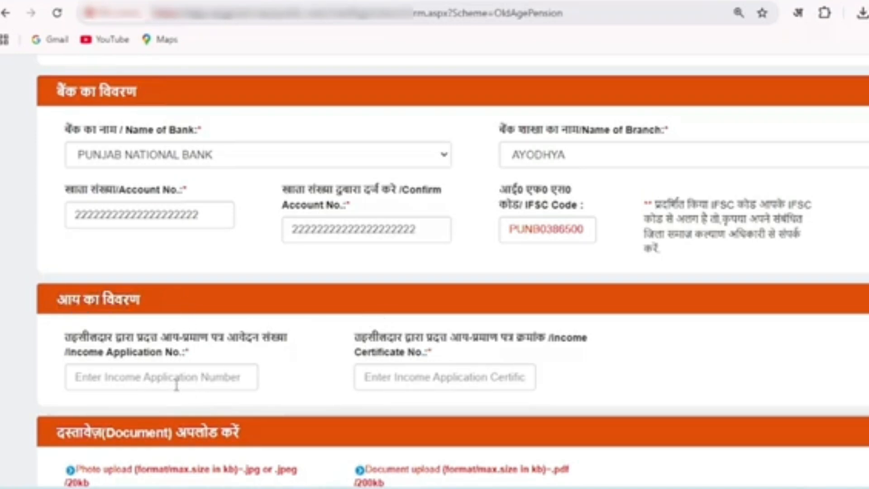
left_click_drag(68, 353, 161, 338)
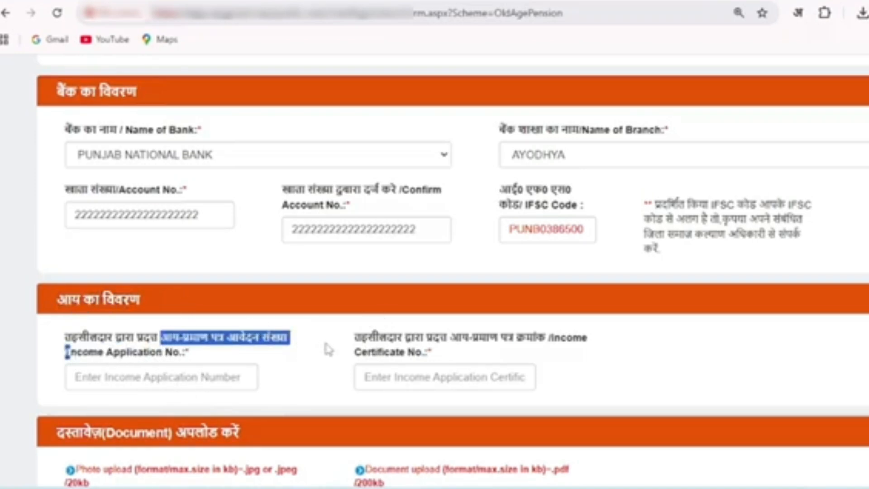
left_click(347, 350)
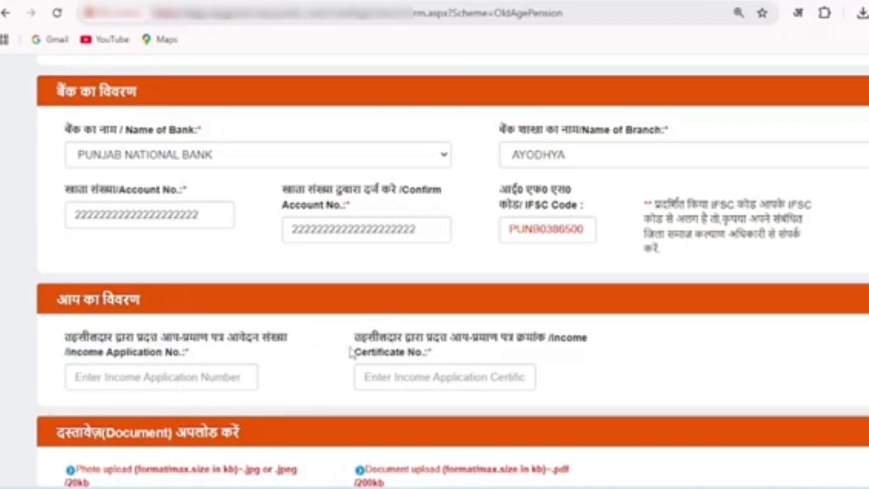
left_click(192, 382)
type("333333333333333")
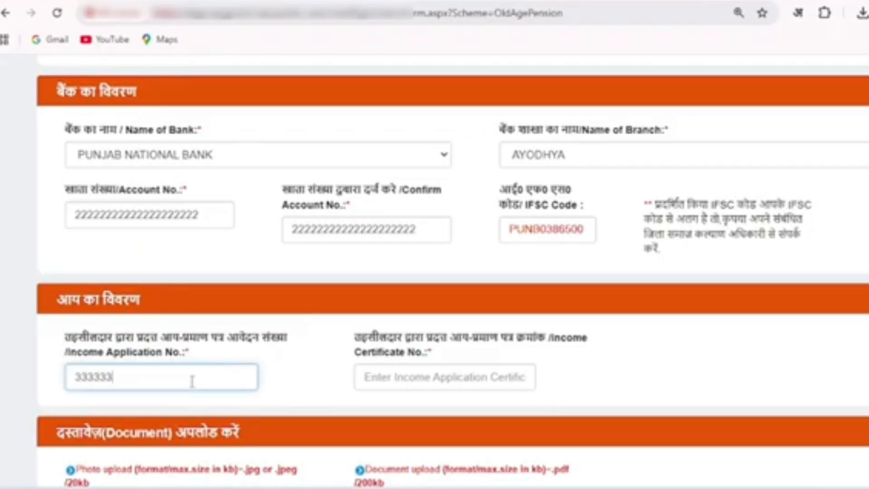
left_click(393, 377)
type("333333333333")
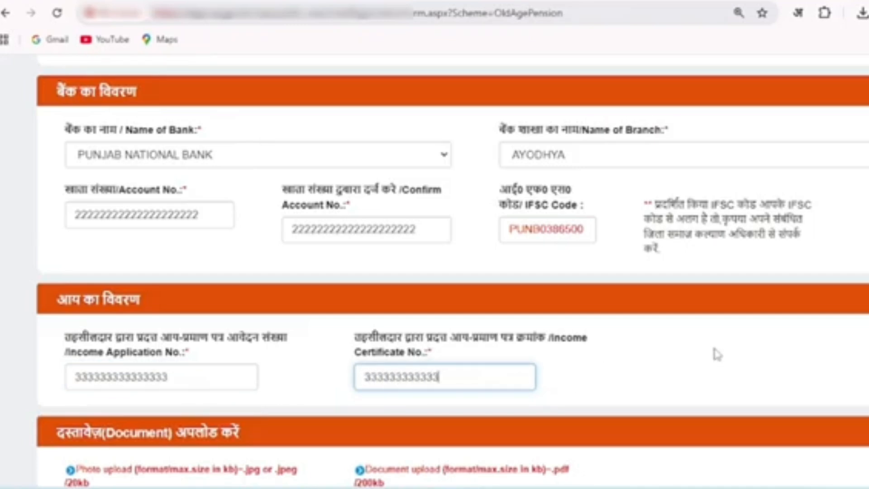
Upload the applicant's passport-size colour photograph as a JPG image from the Downloads folder
scroll(452, 271, "down", 8)
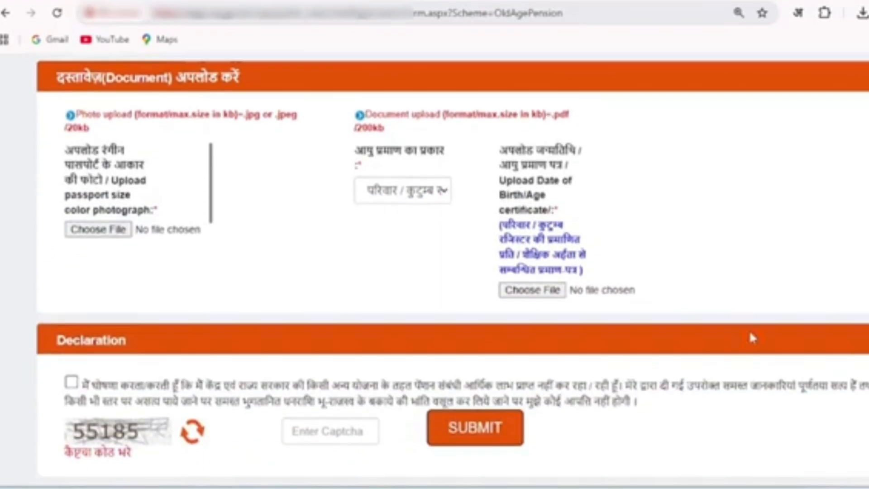
left_click_drag(58, 77, 241, 84)
left_click(261, 76)
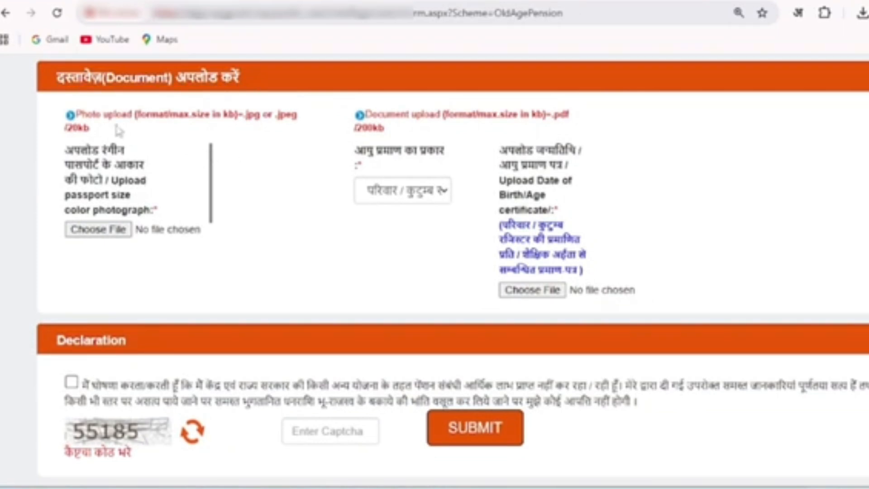
left_click_drag(76, 114, 156, 130)
left_click(115, 138)
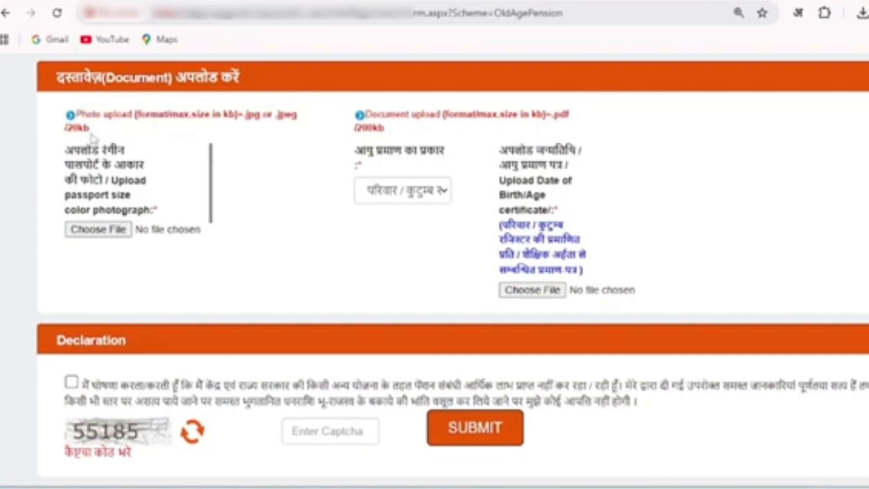
left_click(105, 229)
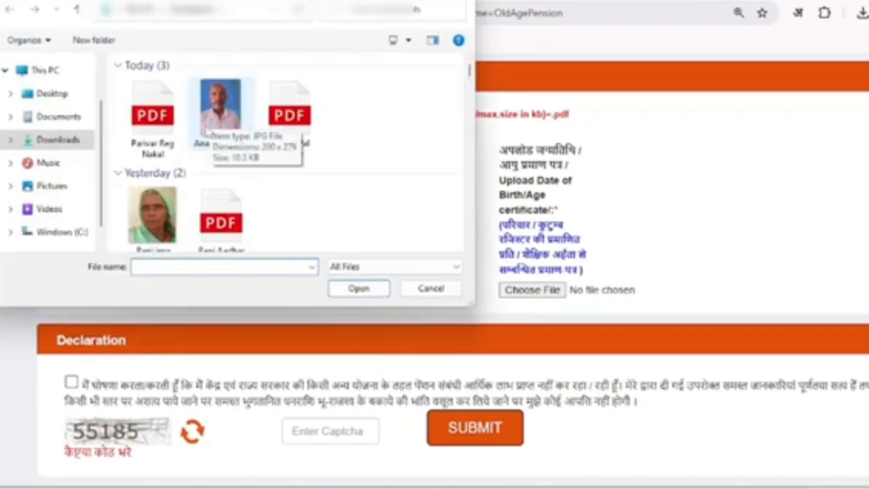
left_click(220, 115)
left_click(355, 289)
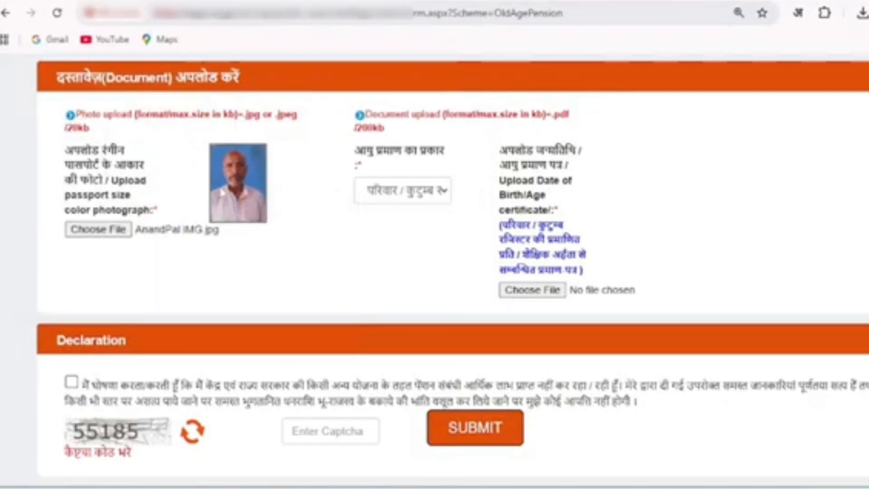
Set the type of age proof to परिवार / कुटुम्ब रजिस्टर की प्रमाणित प्रति
left_click_drag(355, 150, 454, 159)
left_click(459, 158)
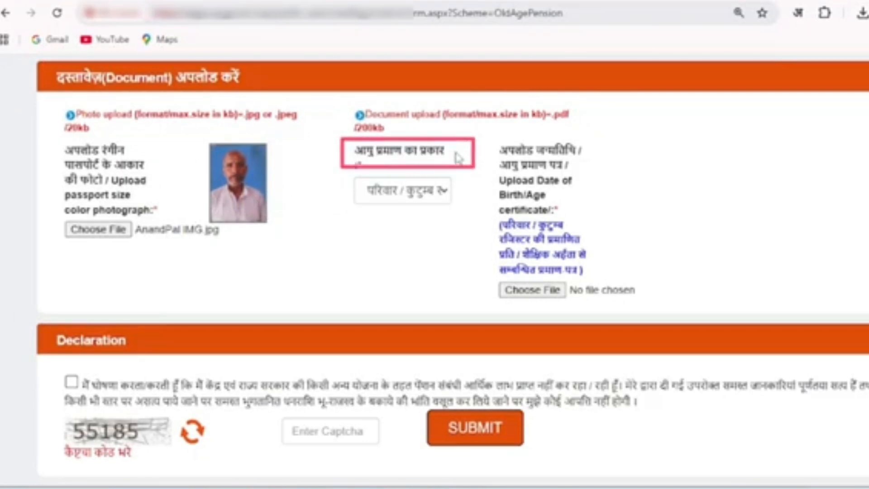
left_click(429, 194)
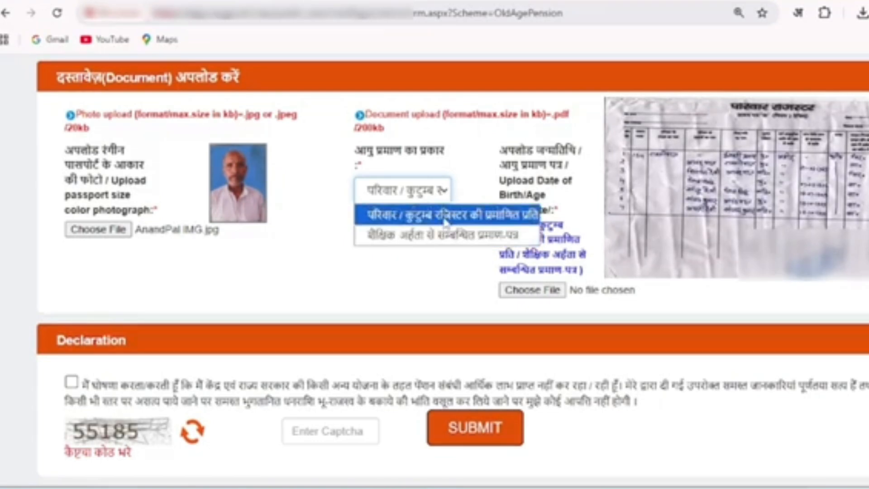
left_click(446, 217)
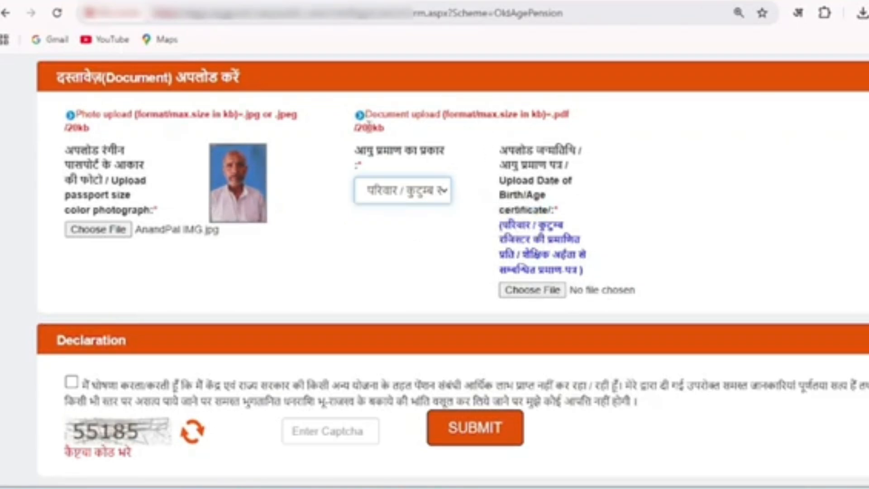
Upload the file Parivar Reg Nakal.pdf as the date of birth/age certificate
left_click(369, 127)
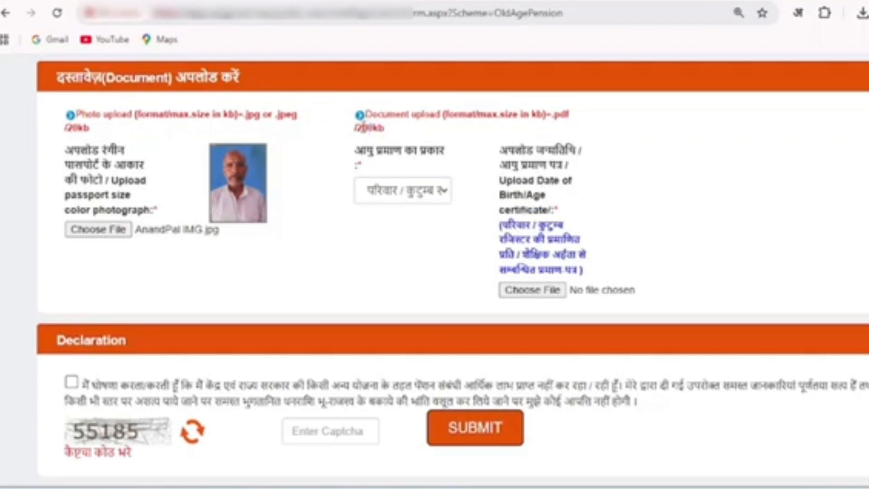
left_click(534, 292)
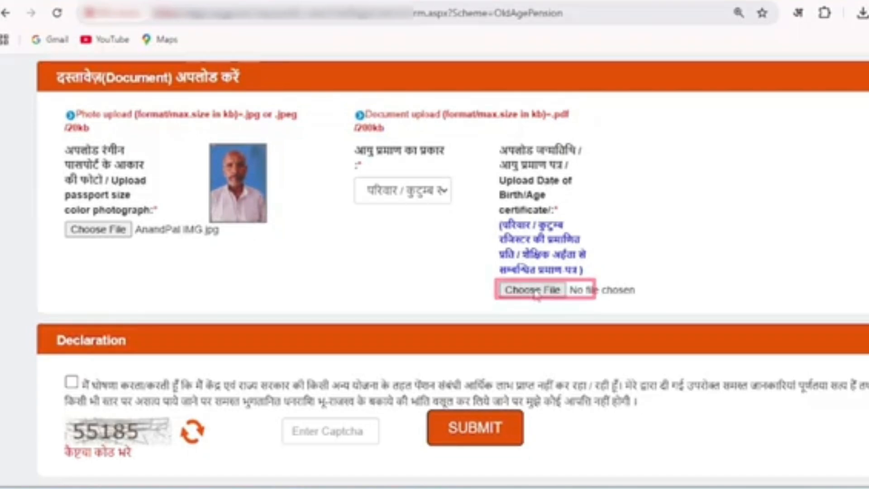
left_click(534, 291)
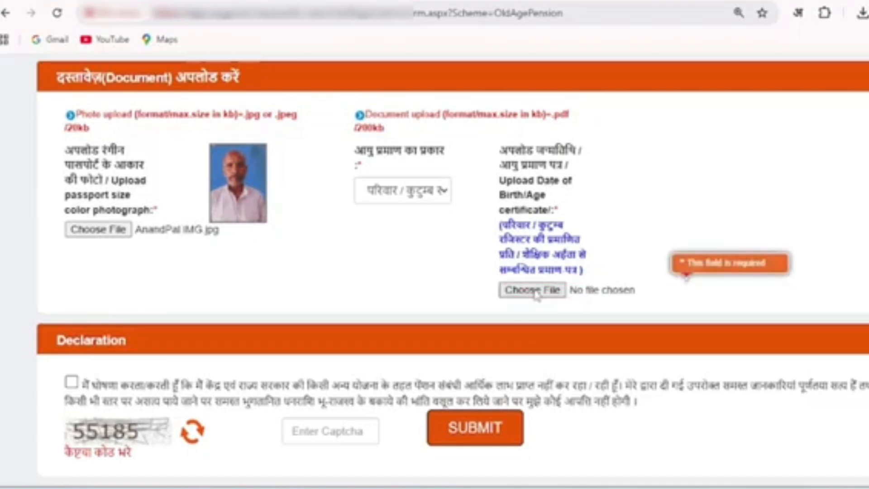
left_click(164, 136)
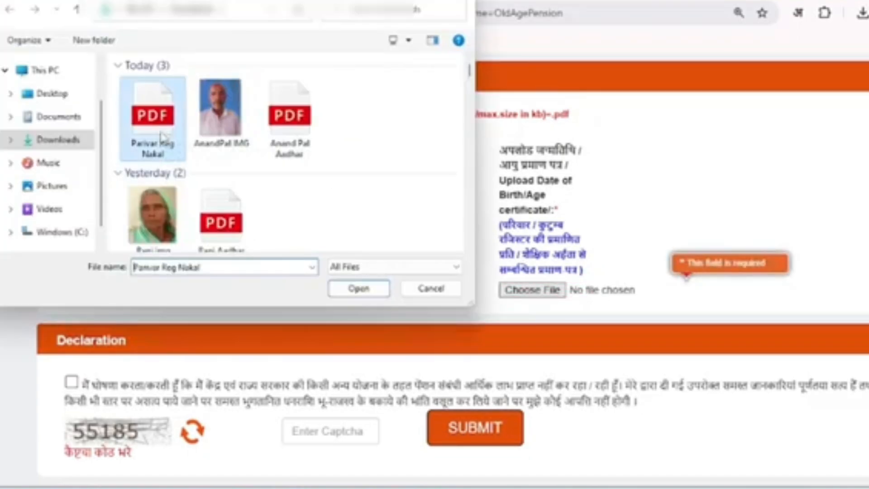
left_click(360, 288)
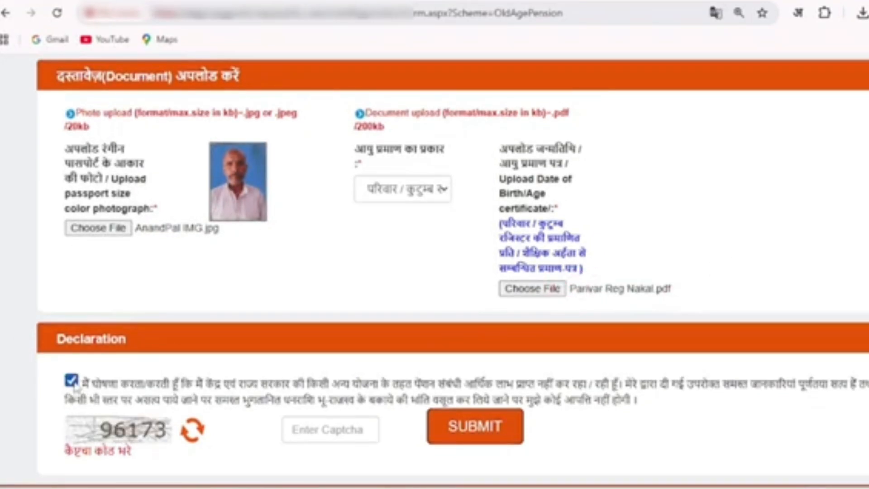
Accept the declaration, fill in the captcha code and submit the old age pension application
left_click(334, 438)
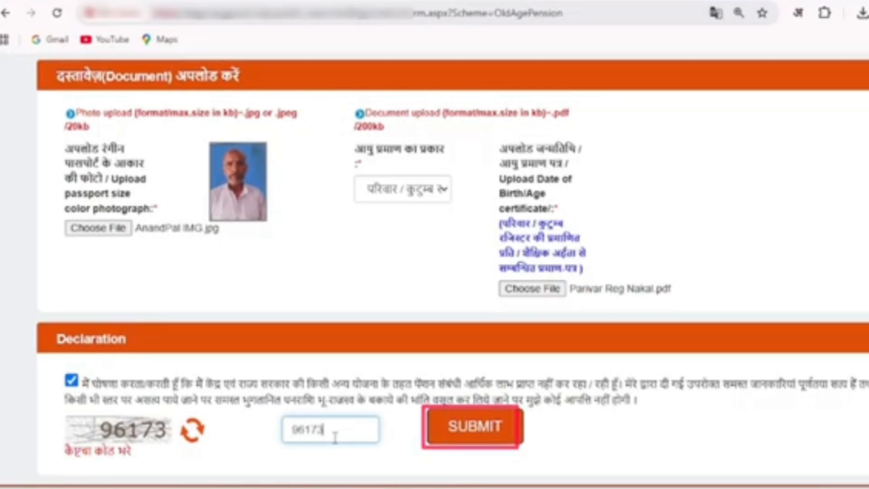
left_click(475, 426)
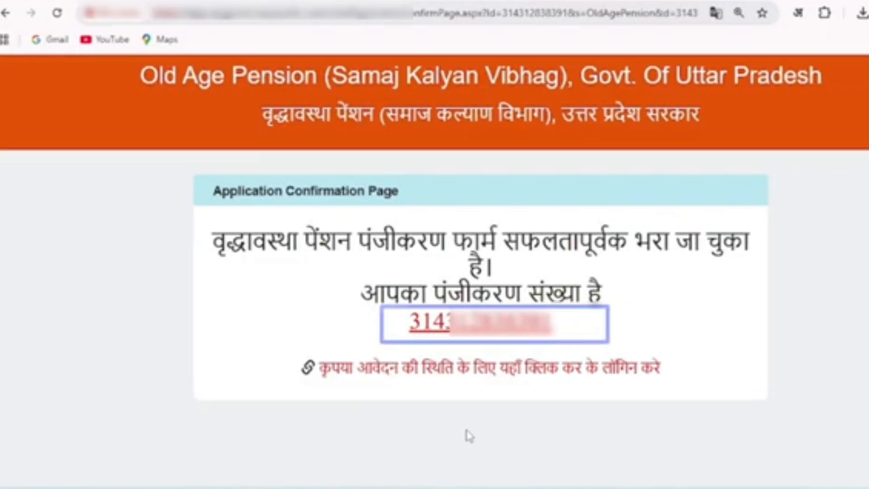
Open the login page for already registered applicants and set the pension scheme to OldAge Pension
left_click(547, 374)
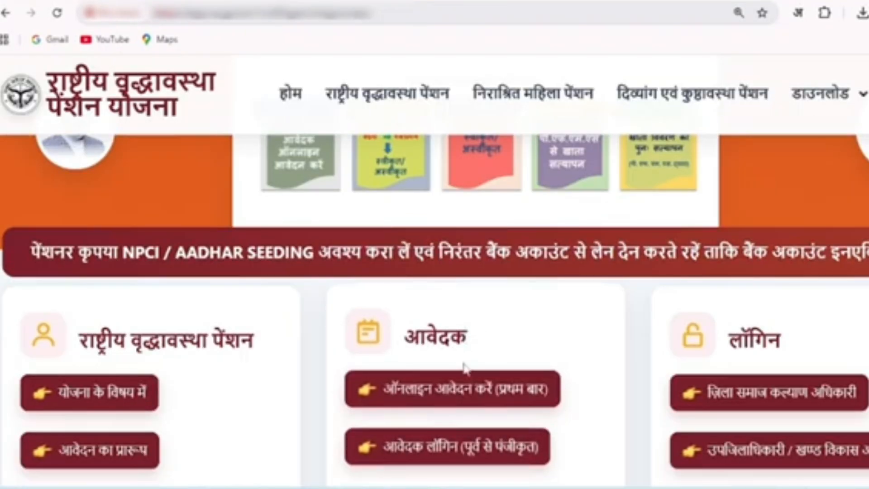
left_click(479, 457)
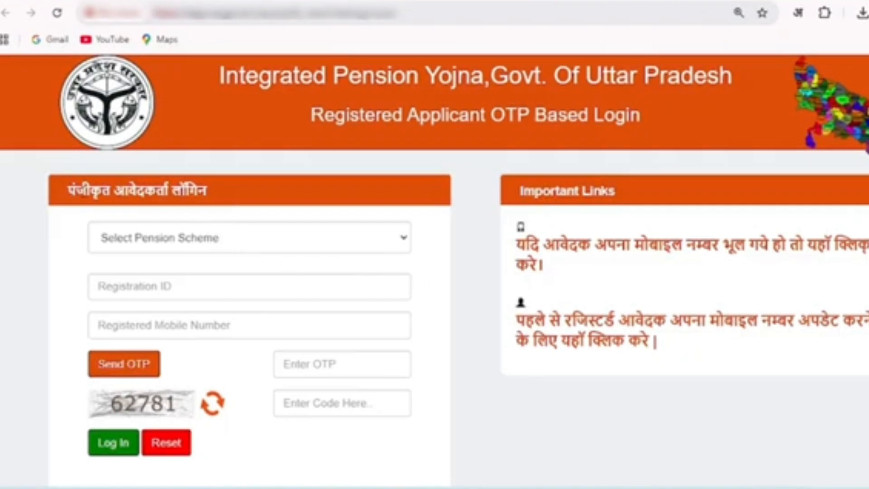
left_click(167, 244)
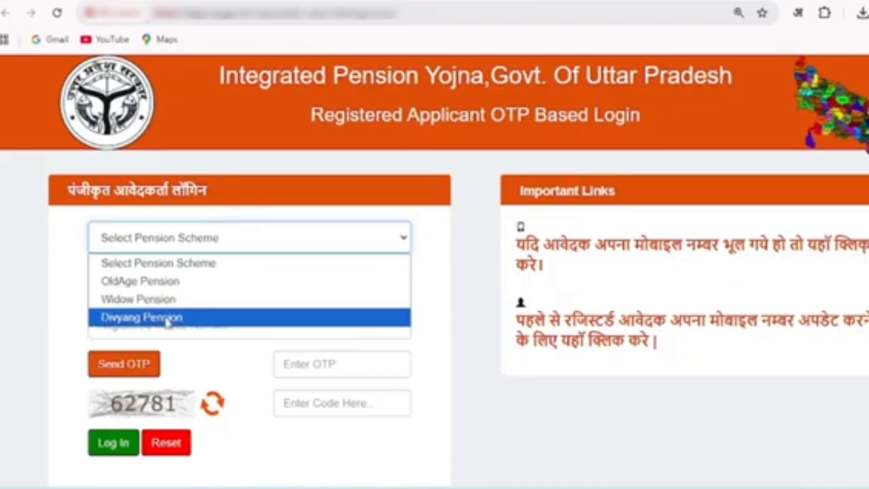
left_click(164, 281)
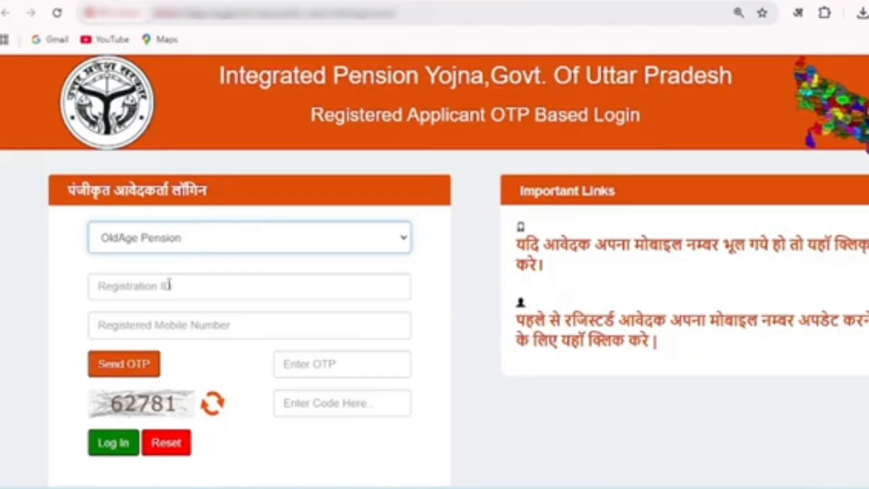
Enter the registration ID and the registered mobile number, request the OTP and read the notice about its delivery
left_click(169, 284)
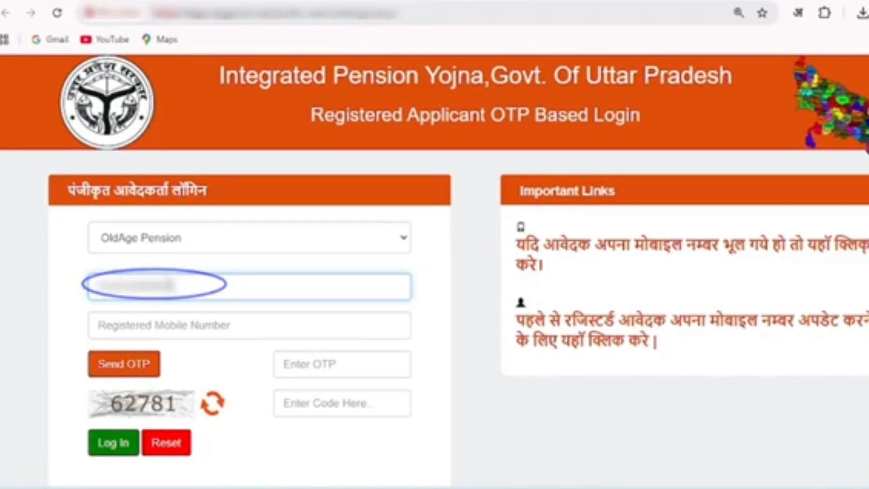
left_click(176, 321)
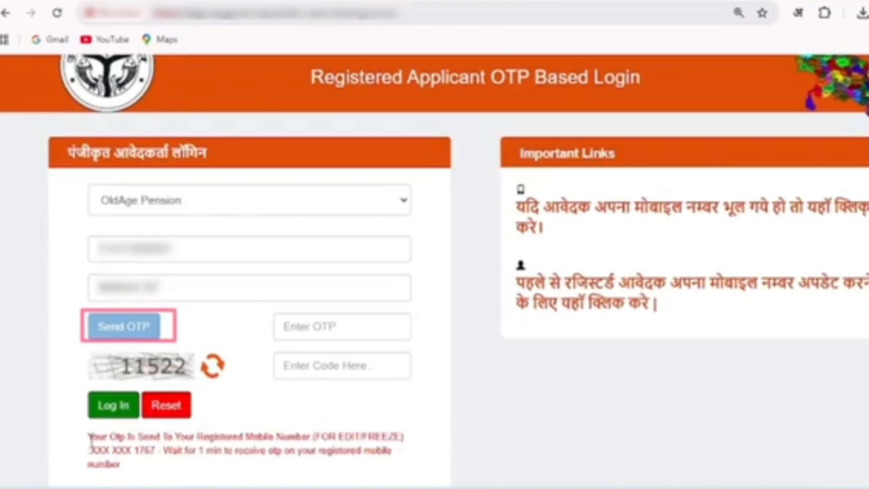
left_click_drag(89, 437, 268, 451)
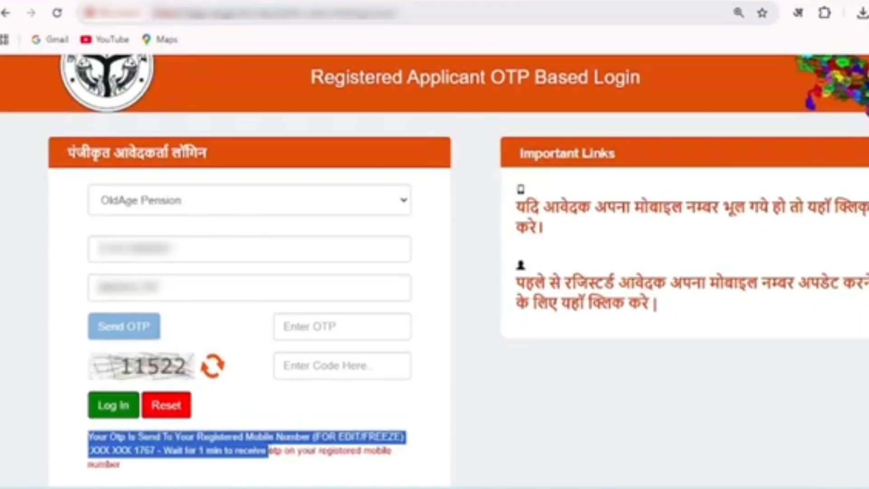
left_click_drag(346, 453, 215, 469)
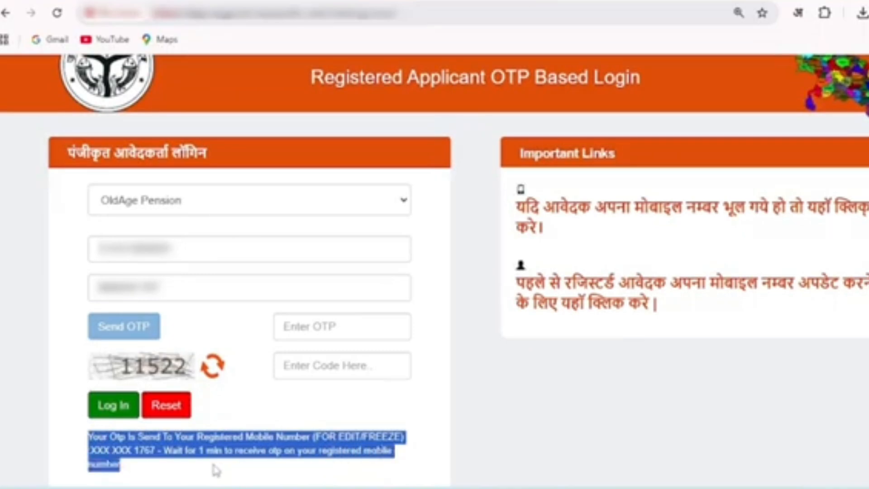
left_click(139, 469)
Enter the received OTP and the captcha code, and log in as the registered applicant
left_click(307, 330)
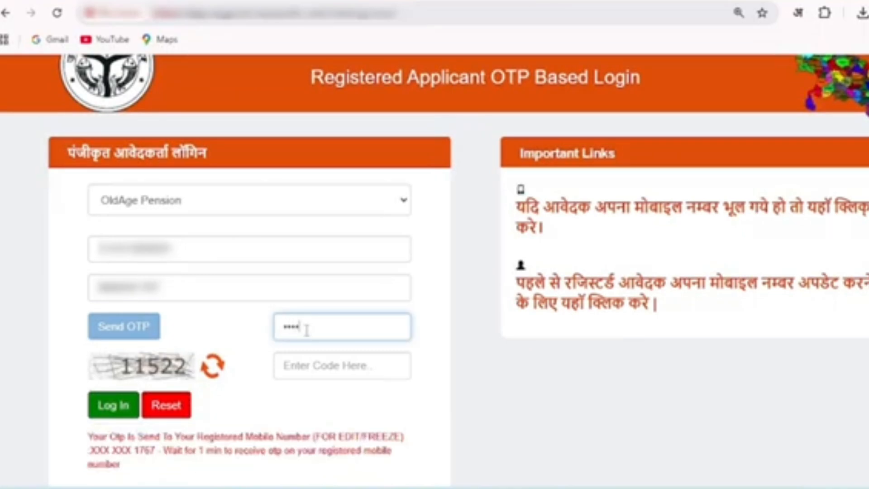
left_click(311, 362)
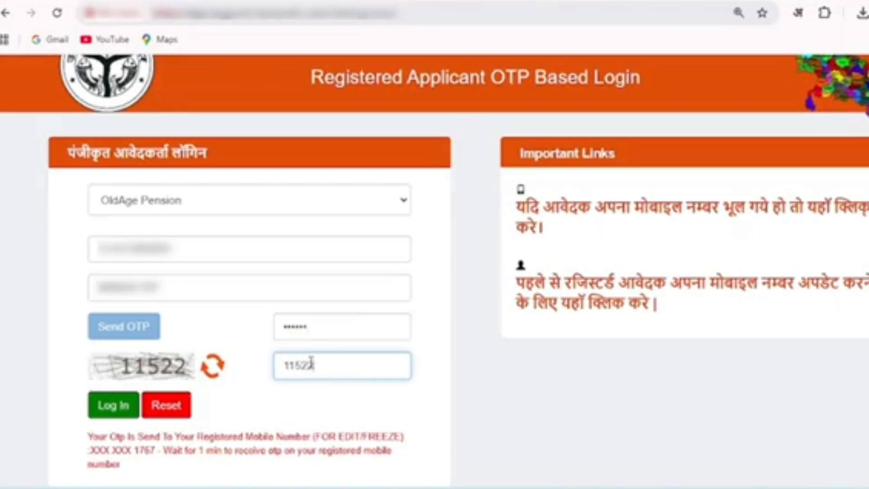
left_click(96, 412)
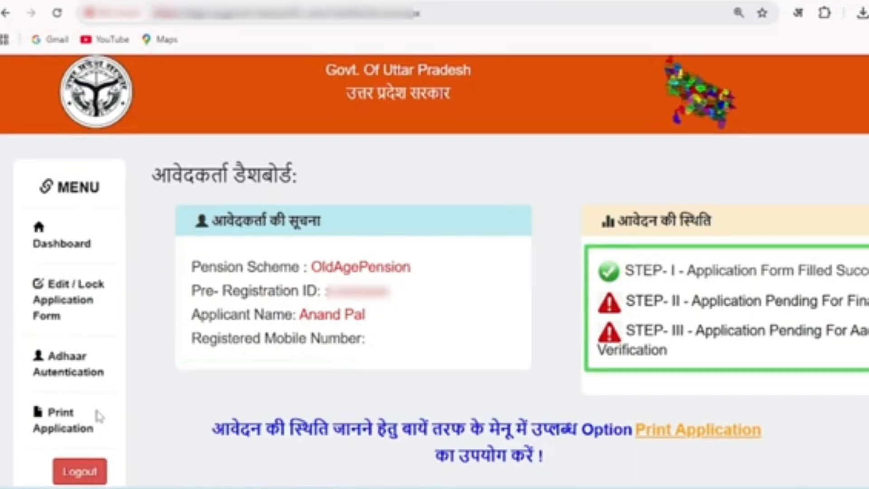
Open the pending STEP-II final lock, fill in the captcha code and make the final submission of the application, acknowledging its prompts
left_click(786, 311)
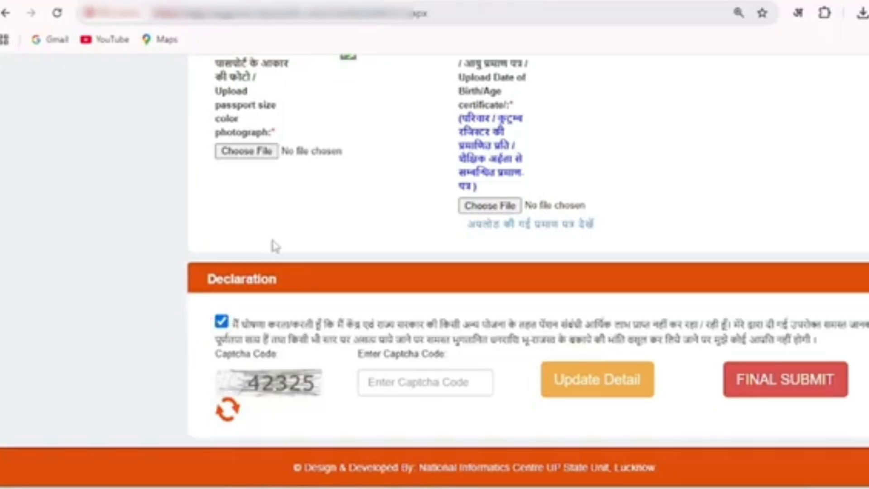
left_click(414, 383)
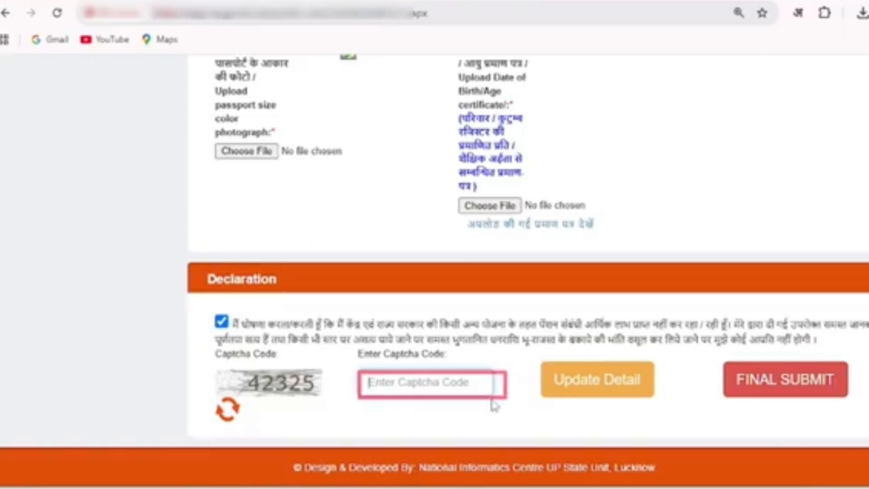
type("42")
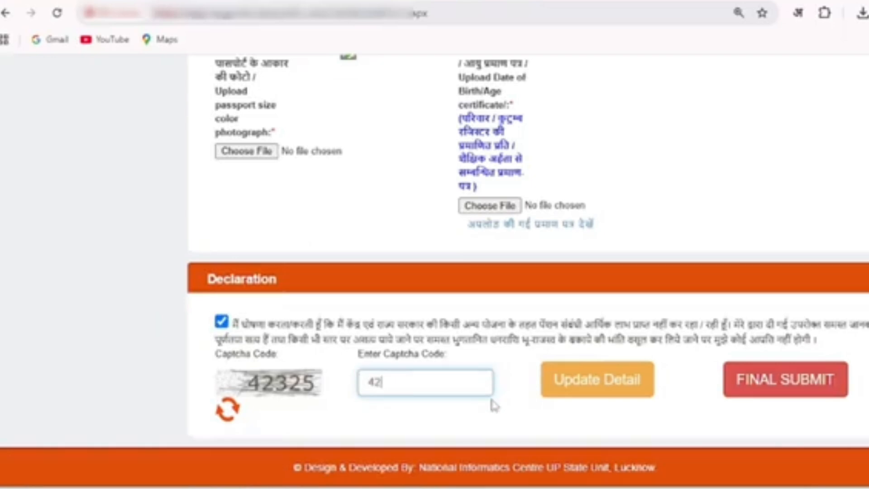
type("325")
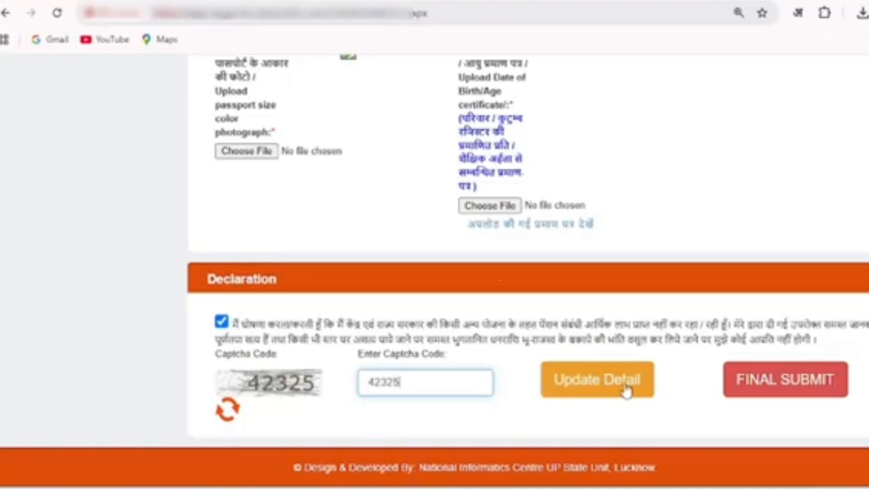
left_click(786, 395)
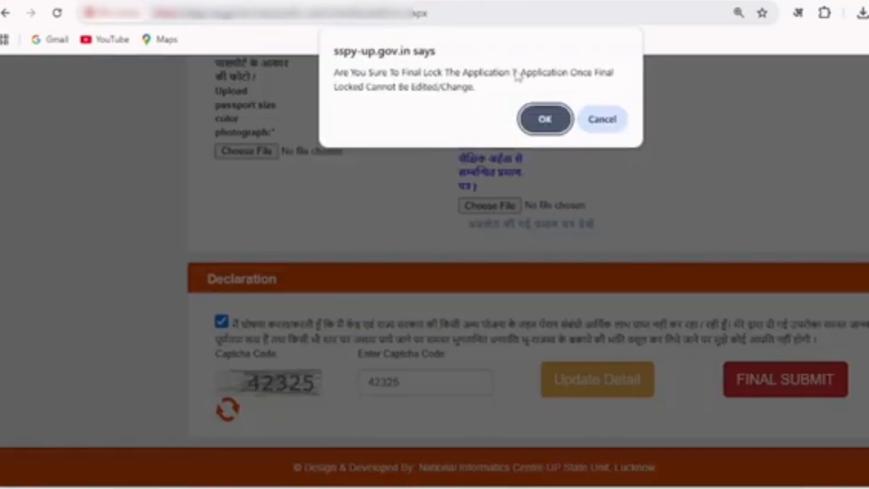
left_click(553, 129)
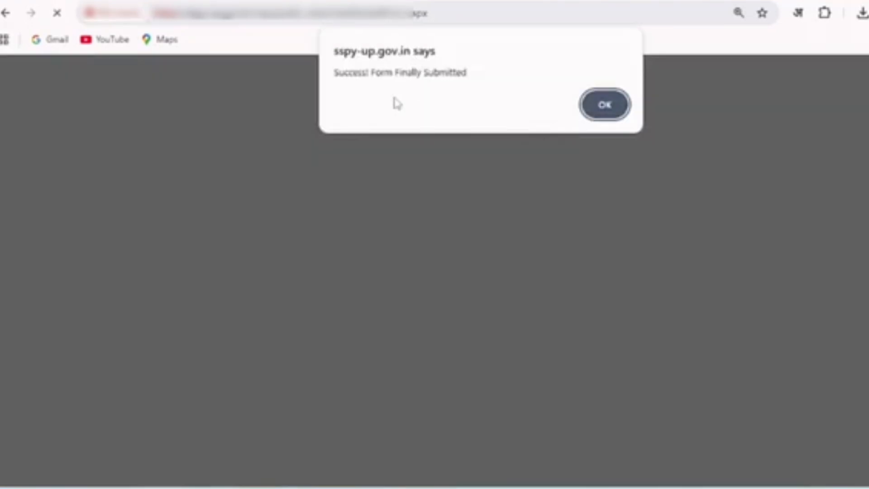
left_click(339, 72)
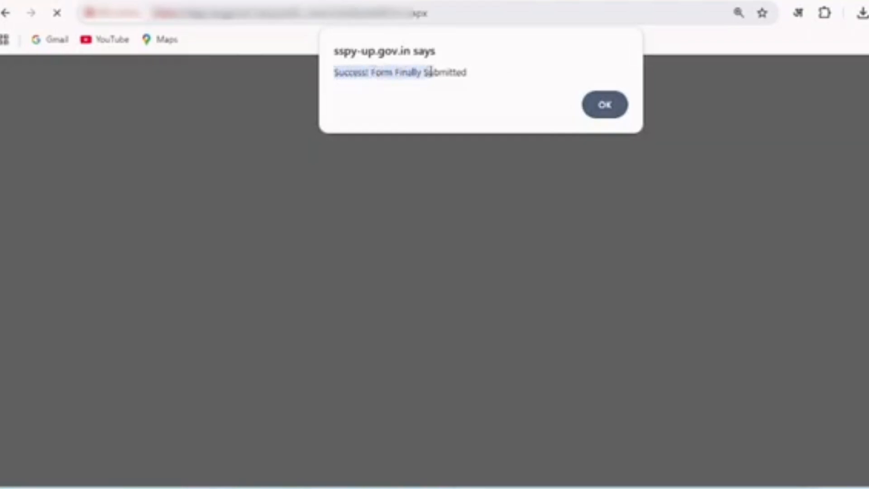
left_click(478, 75)
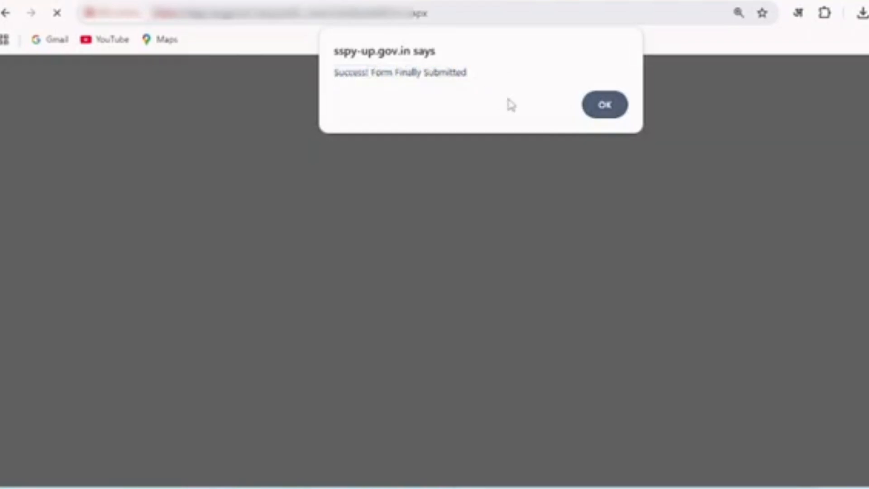
left_click(603, 116)
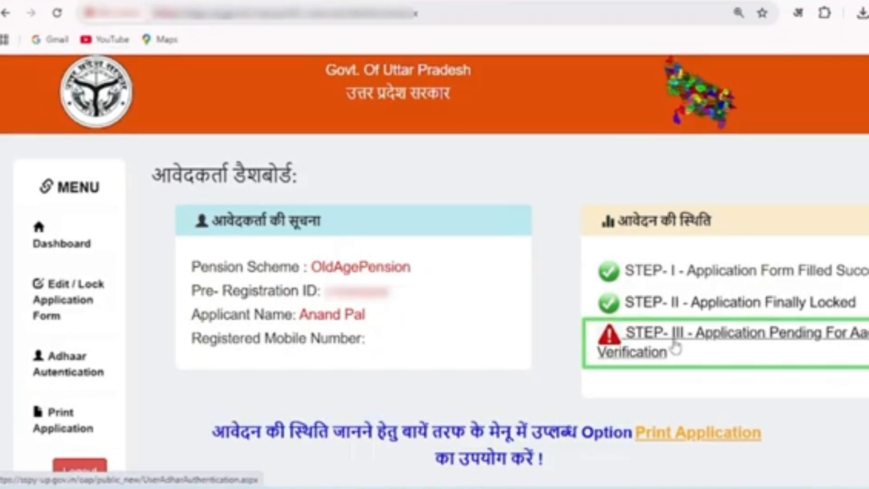
Open the pending STEP-III Aadhaar verification, enter the applicant's Aadhaar card number and accept the consent declaration
left_click(692, 345)
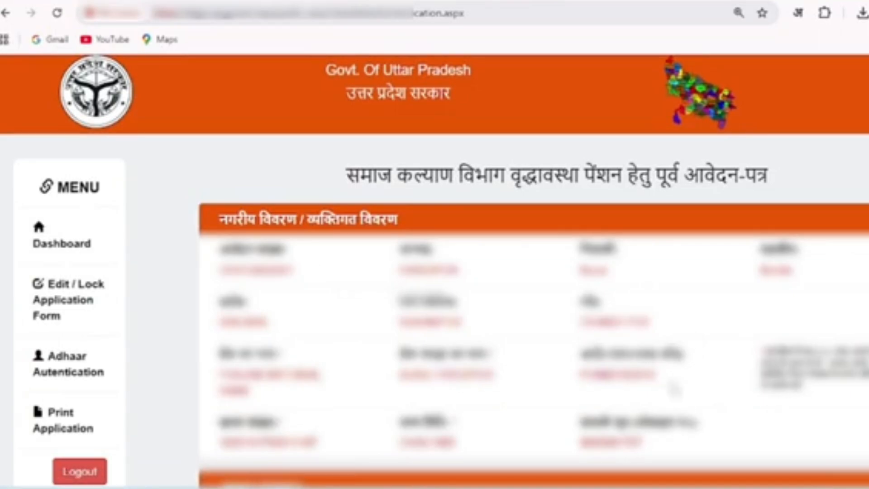
scroll(674, 389, "down", 8)
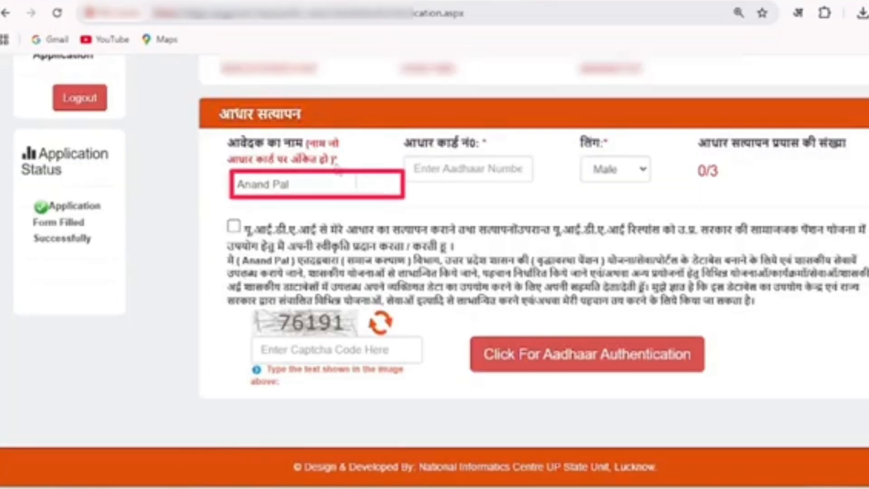
left_click(430, 168)
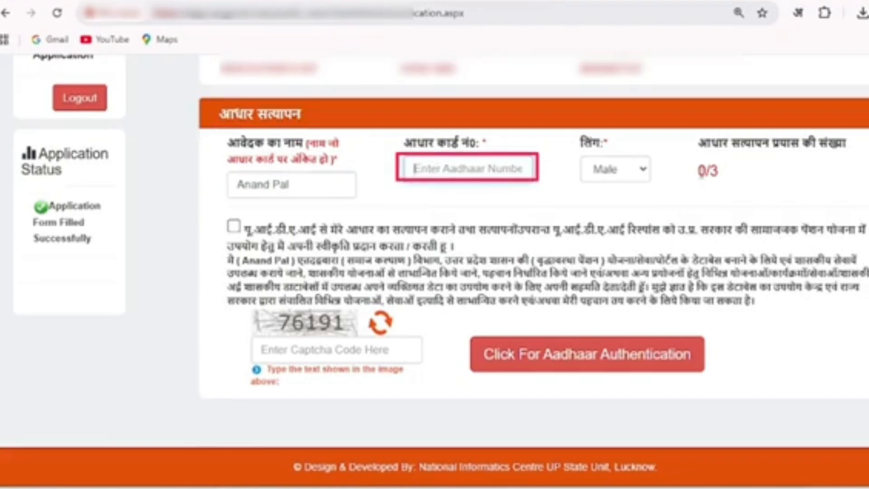
double_click(701, 171)
left_click_drag(701, 171, 728, 176)
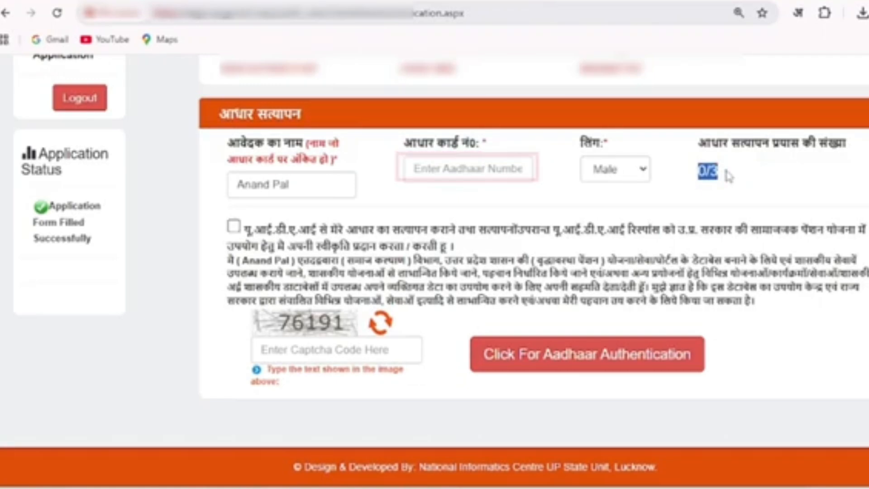
left_click(729, 180)
left_click(462, 169)
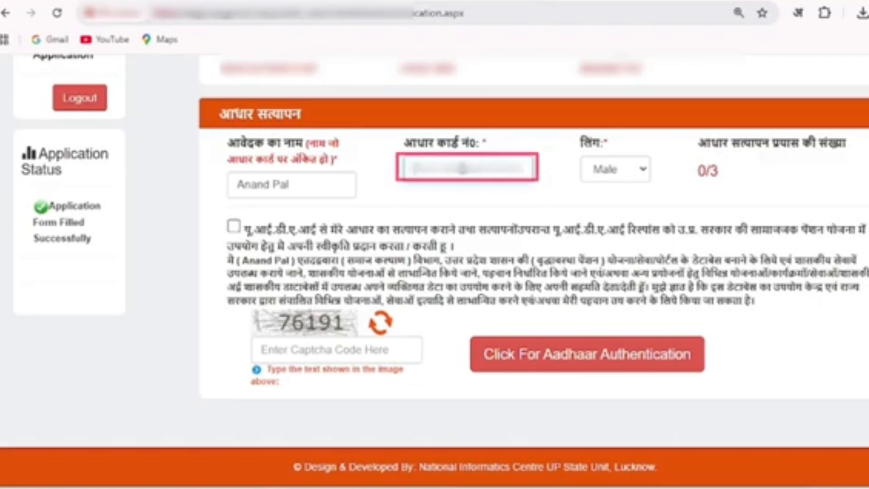
key("Tab")
left_click(700, 203)
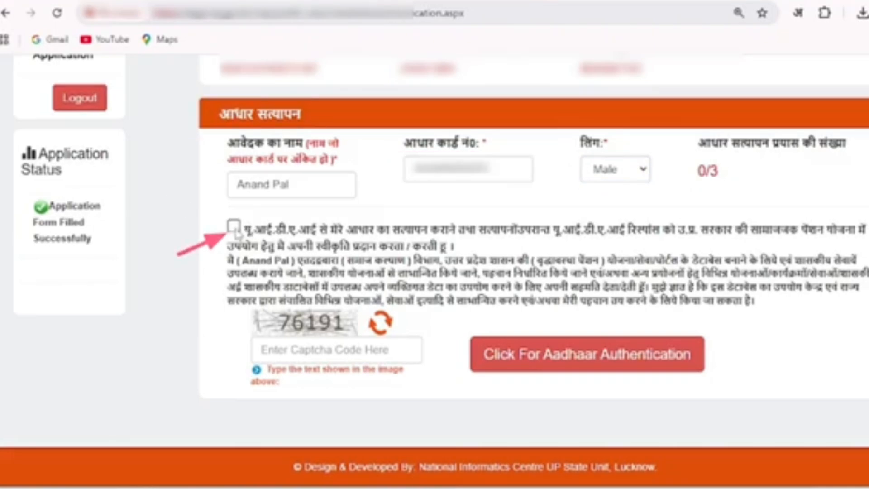
Fill in the captcha code, run the Aadhaar authentication with its prompts confirmed, and read the result
left_click(327, 355)
type("76191")
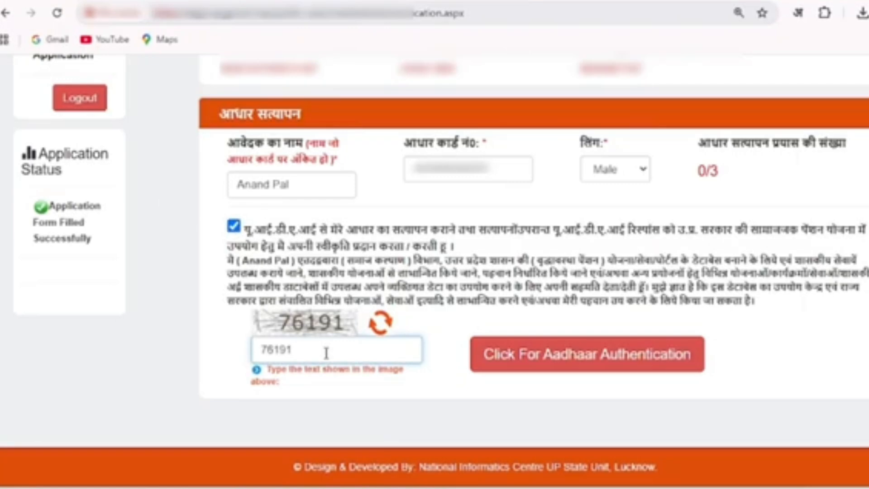
left_click(582, 366)
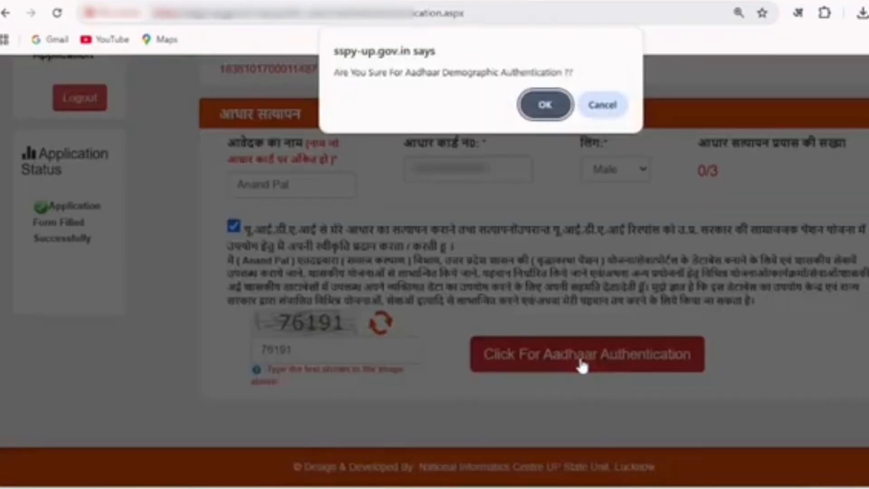
left_click_drag(335, 72, 536, 71)
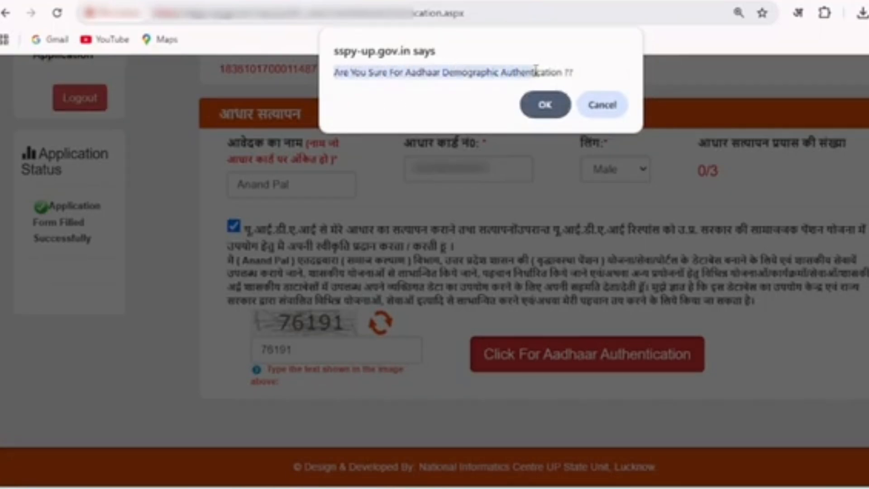
left_click(545, 104)
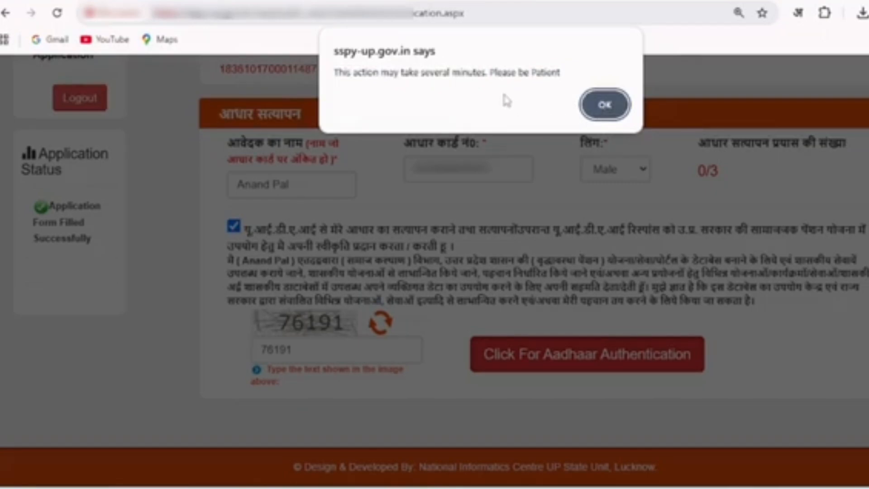
left_click(603, 108)
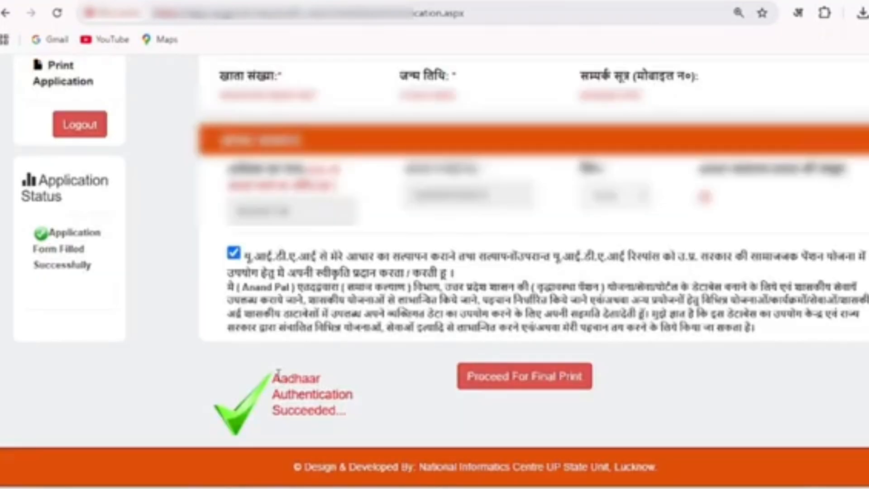
left_click_drag(278, 372, 347, 410)
left_click(361, 416)
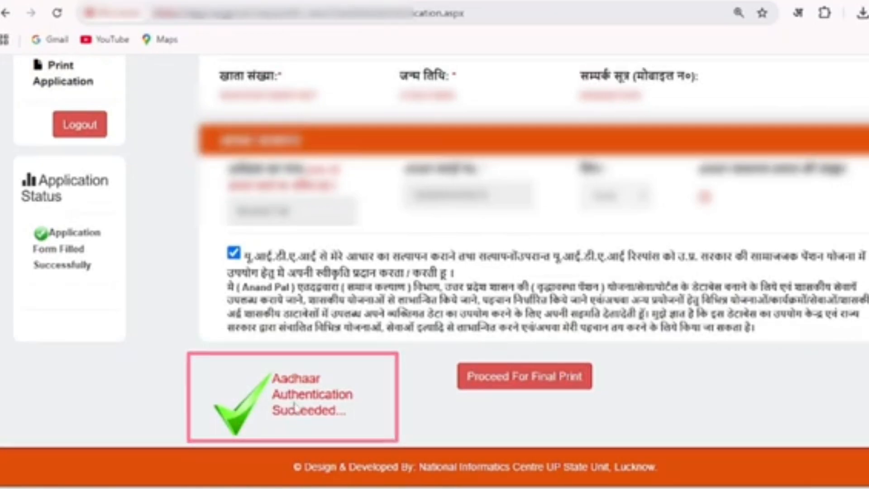
Proceed for the final print and review the status of the three application steps on the applicant dashboard
left_click(535, 384)
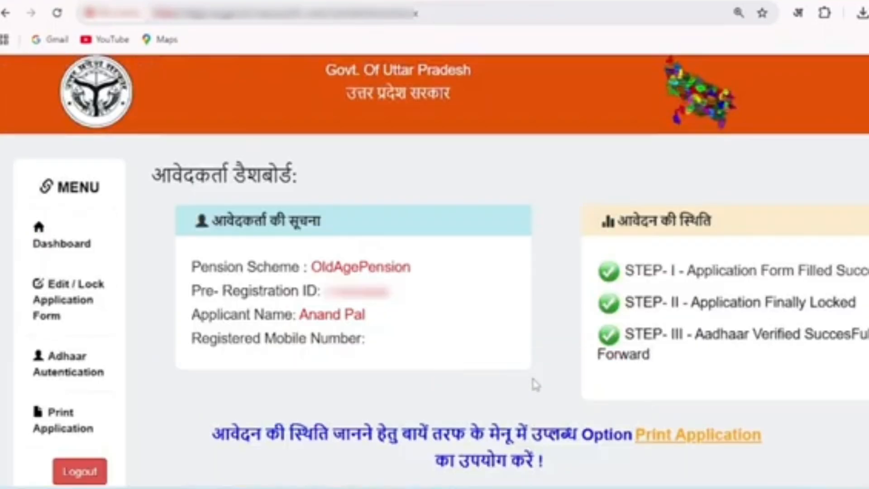
left_click_drag(626, 264, 867, 272)
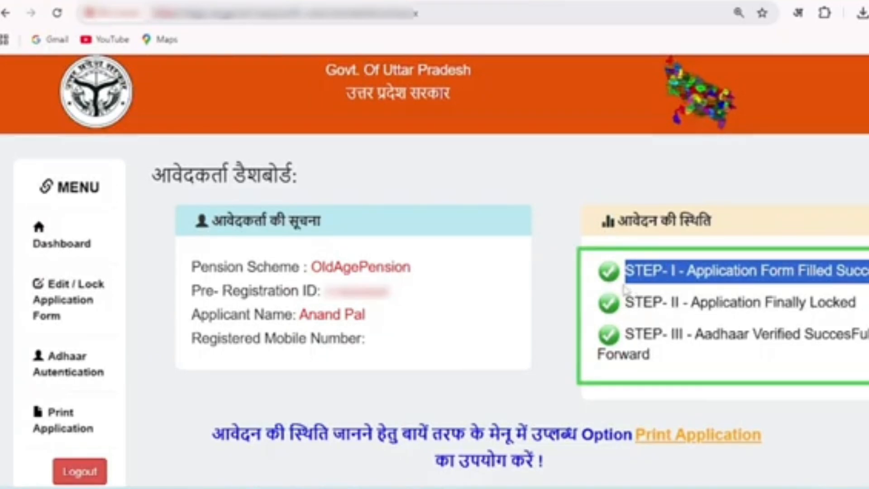
left_click_drag(624, 302, 855, 302)
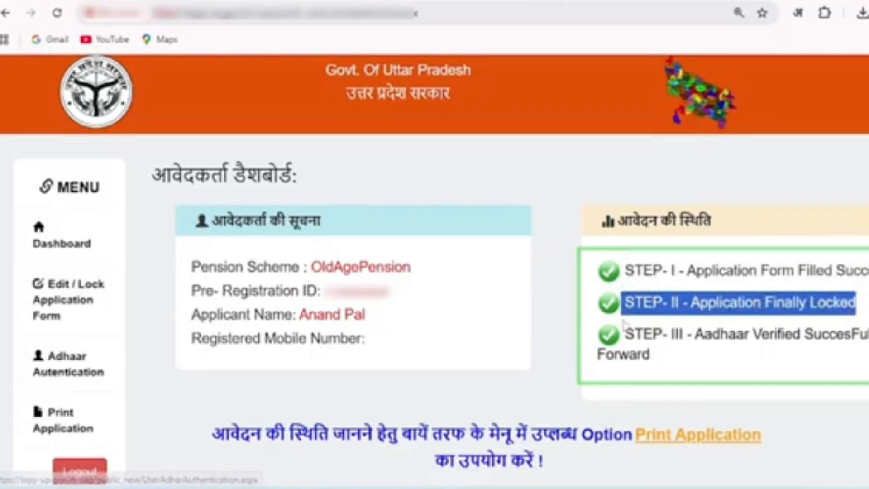
left_click_drag(621, 333, 649, 354)
left_click(783, 382)
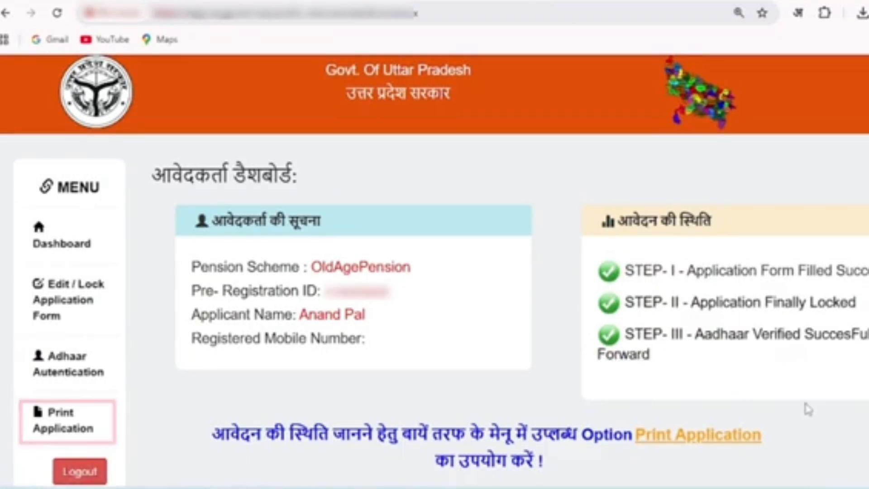
Open the printable old age pension application status, check its date and print it
left_click(72, 434)
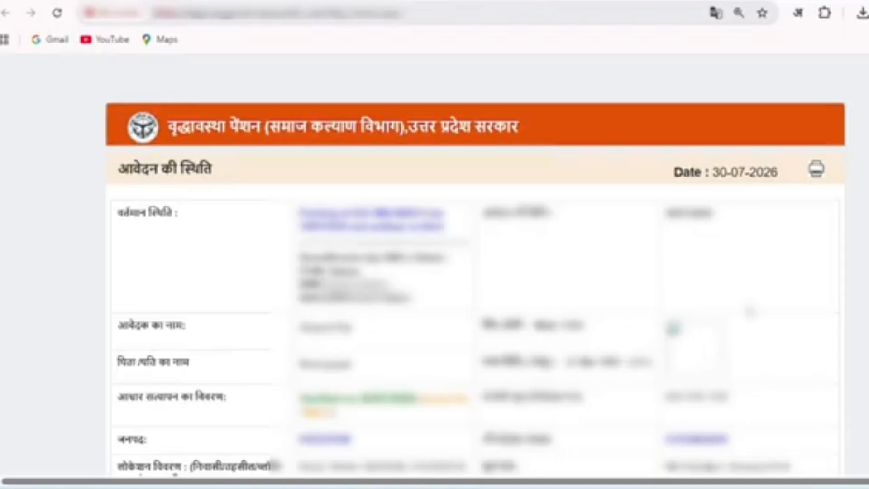
left_click_drag(712, 173, 781, 182)
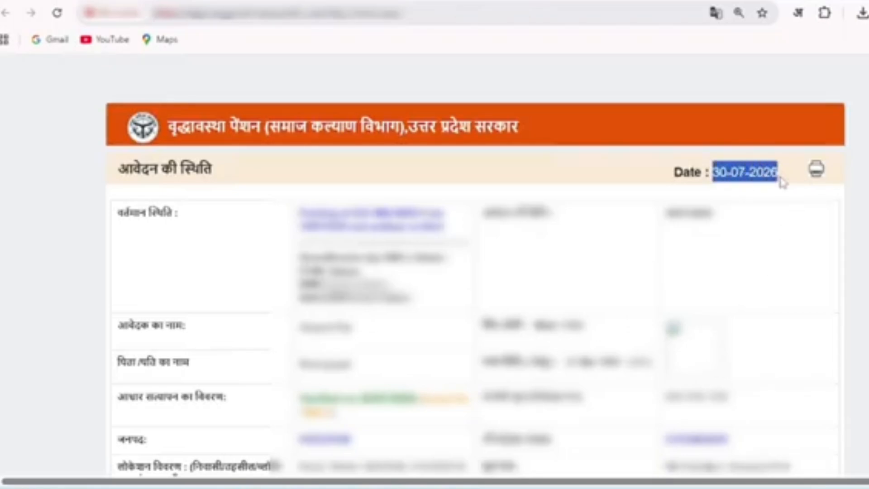
left_click(782, 181)
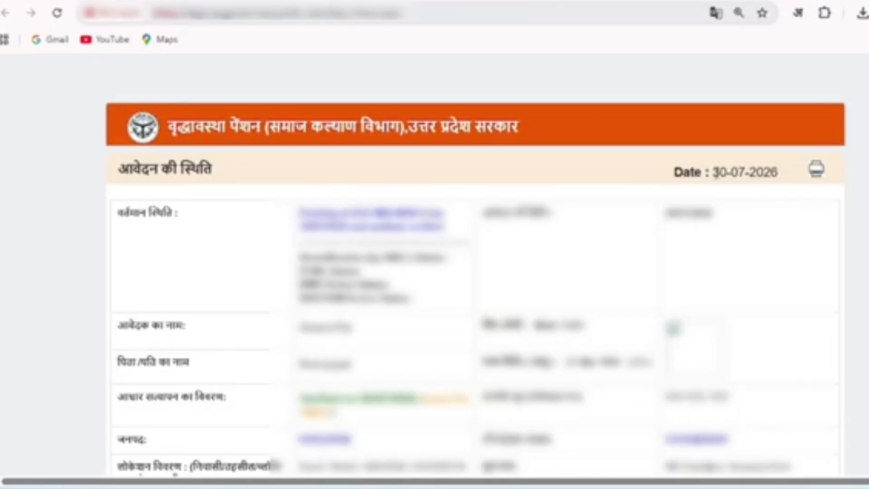
left_click_drag(714, 173, 779, 177)
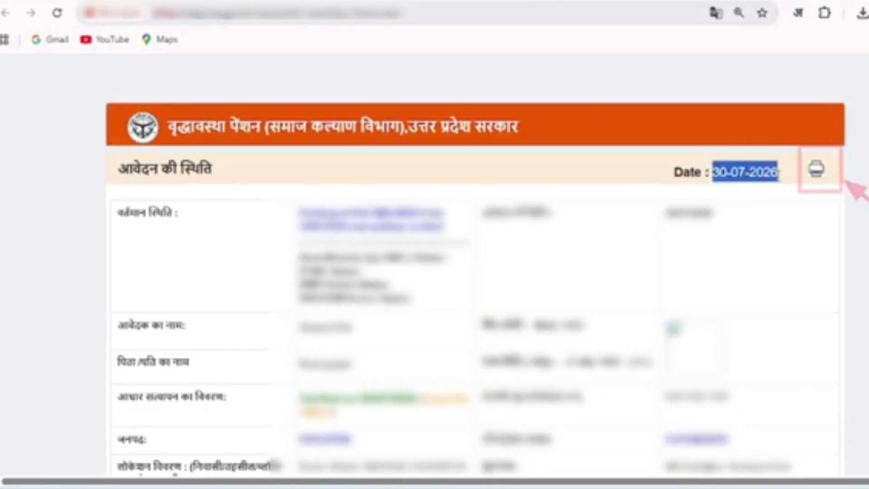
left_click(816, 168)
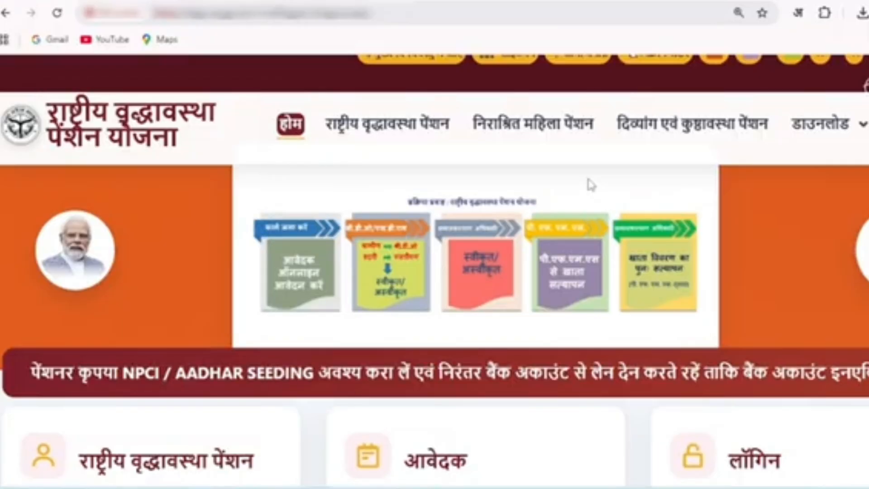
key("ctrl+minus")
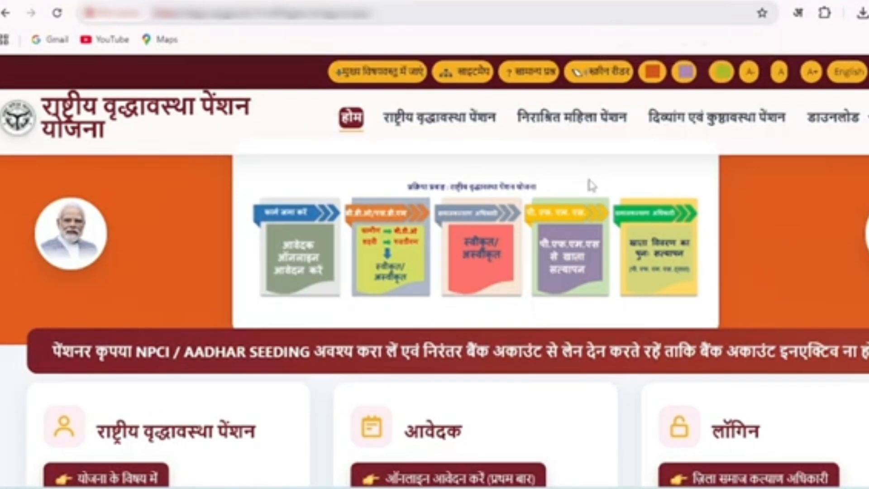
scroll(592, 186, "down", 5)
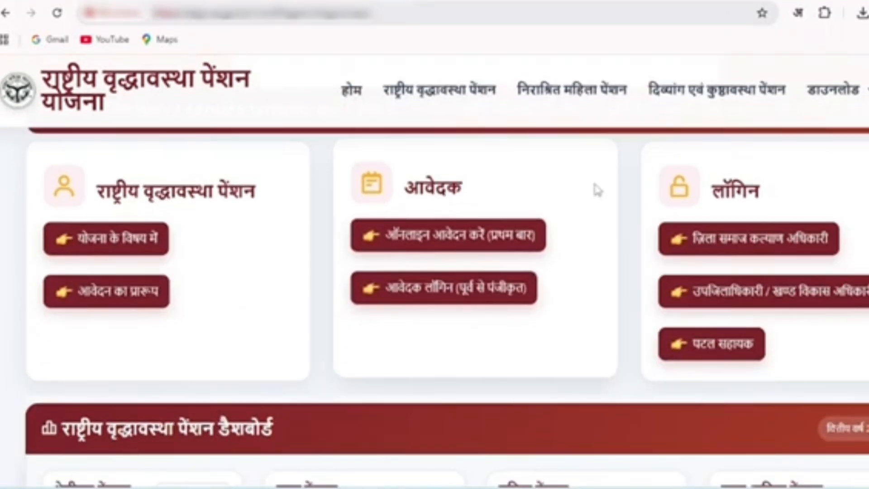
scroll(597, 190, "up", 3)
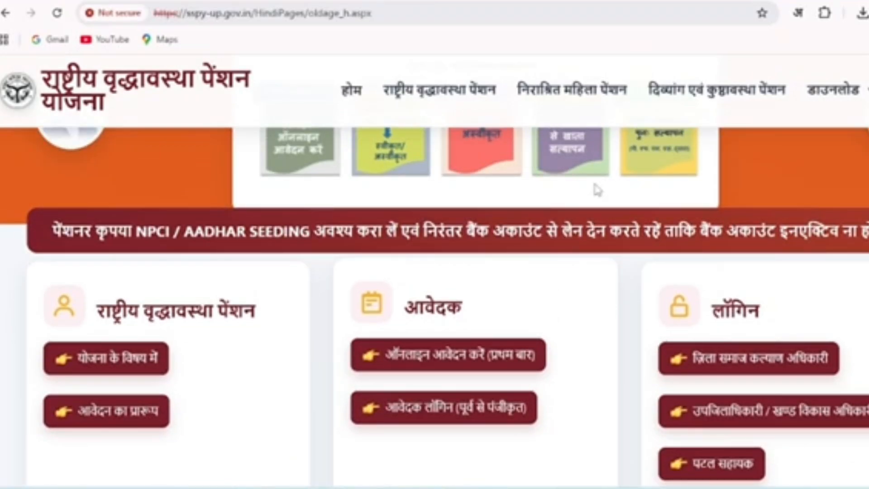
scroll(598, 190, "up", 1)
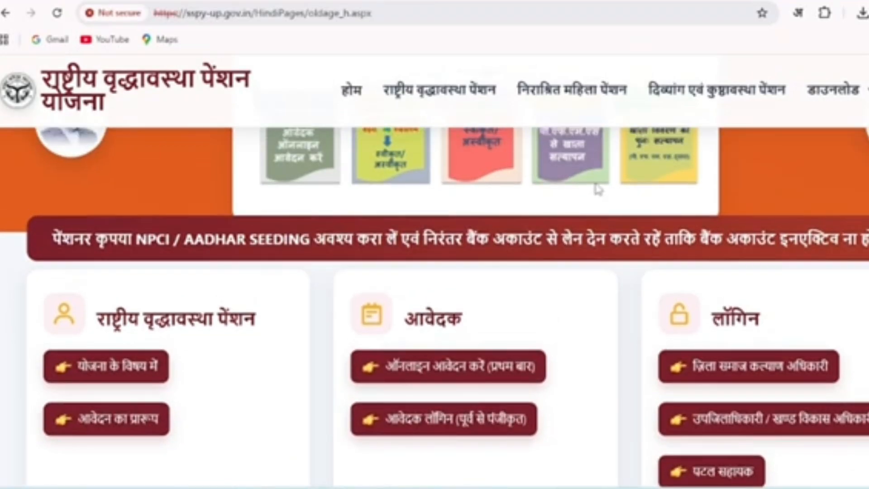
scroll(597, 189, "up", 3)
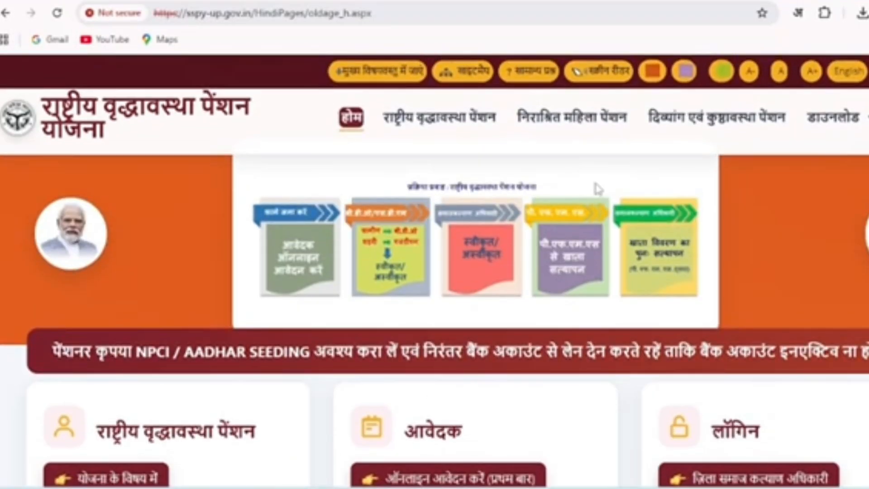